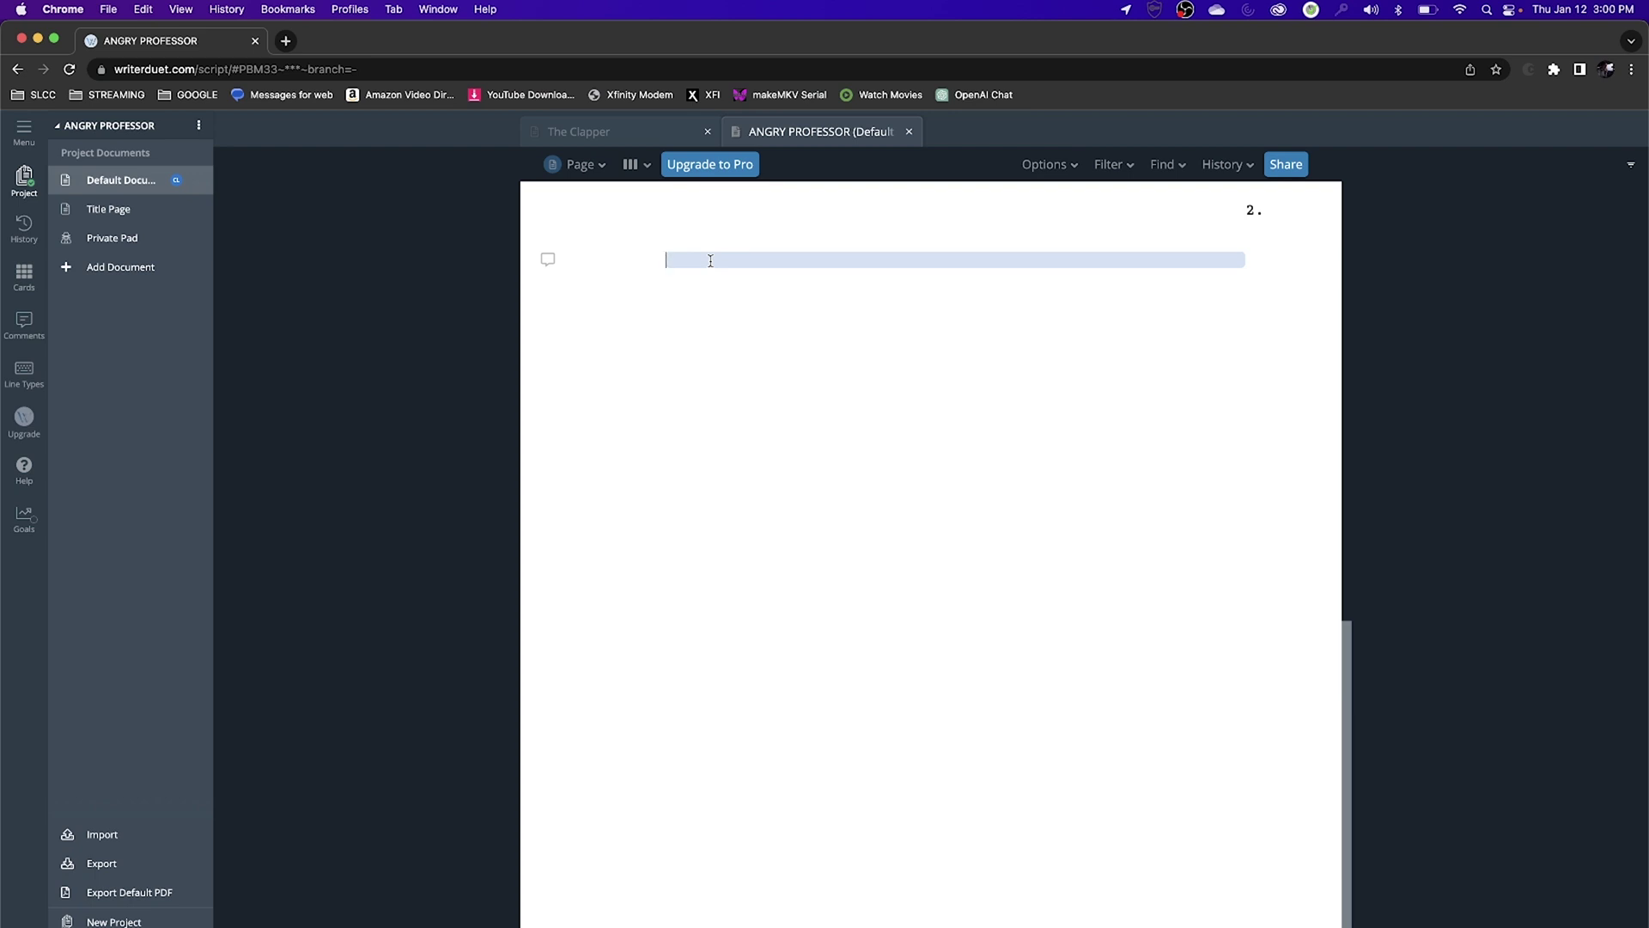
# - Write the scene heading "INT. COLLEGE CLASSROOM - DAY" on the empty line of page 2
pyautogui.scroll(6, 710, 261)
pyautogui.scroll(-5, 766, 652)
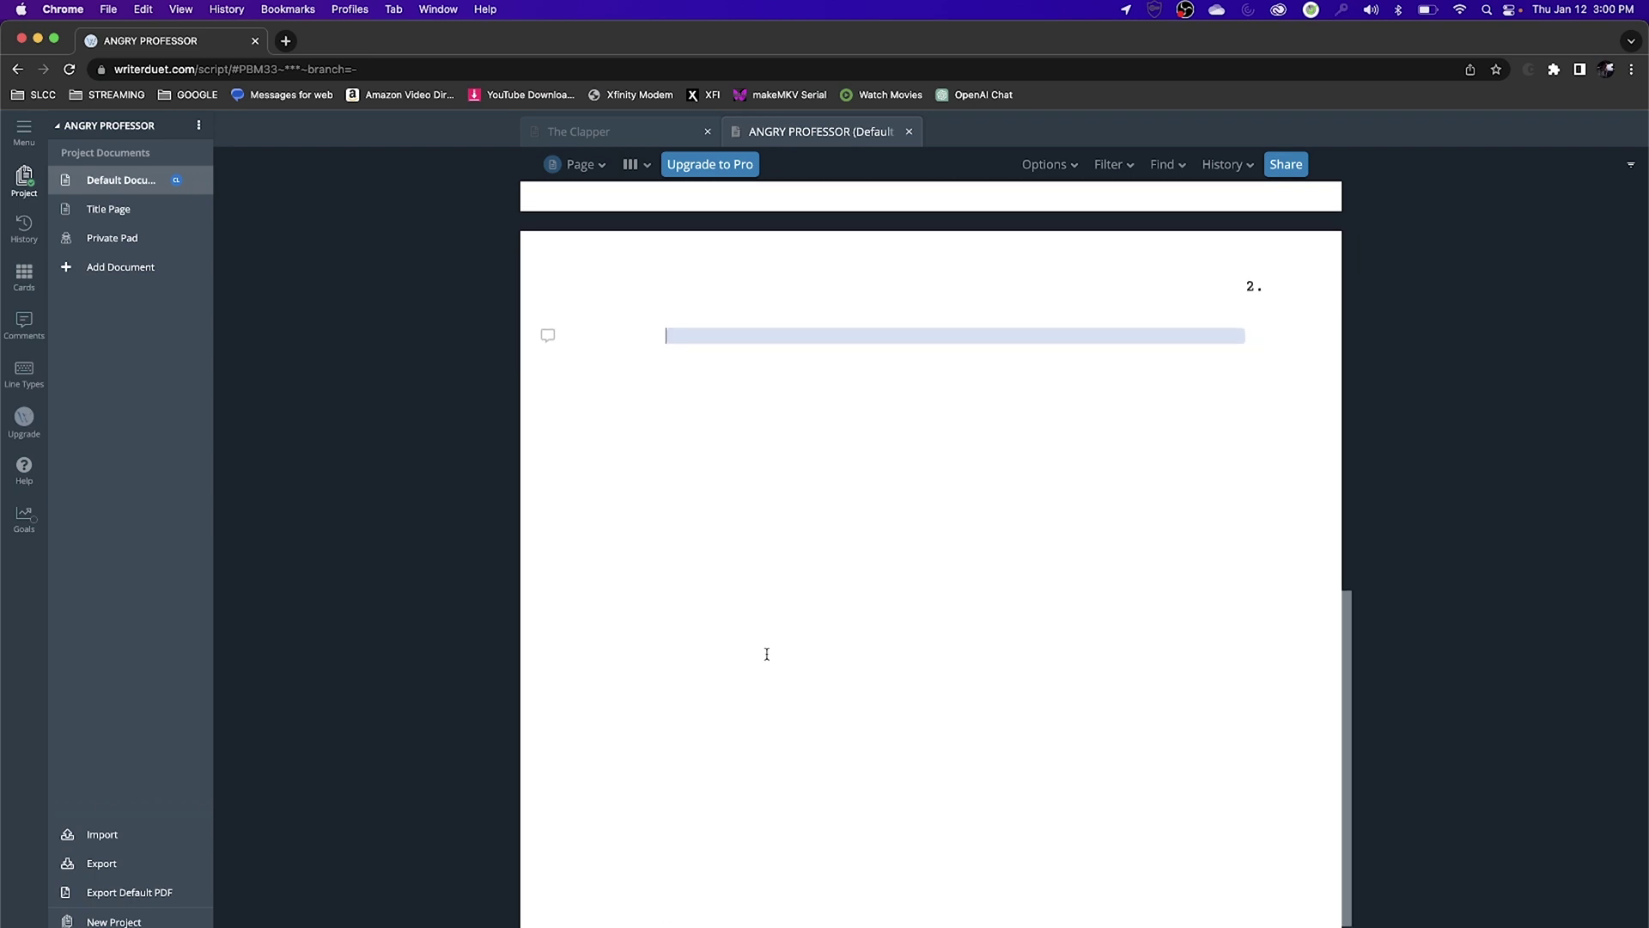
pyautogui.write('INT. COLLEGE CLASSROOM - DAY')
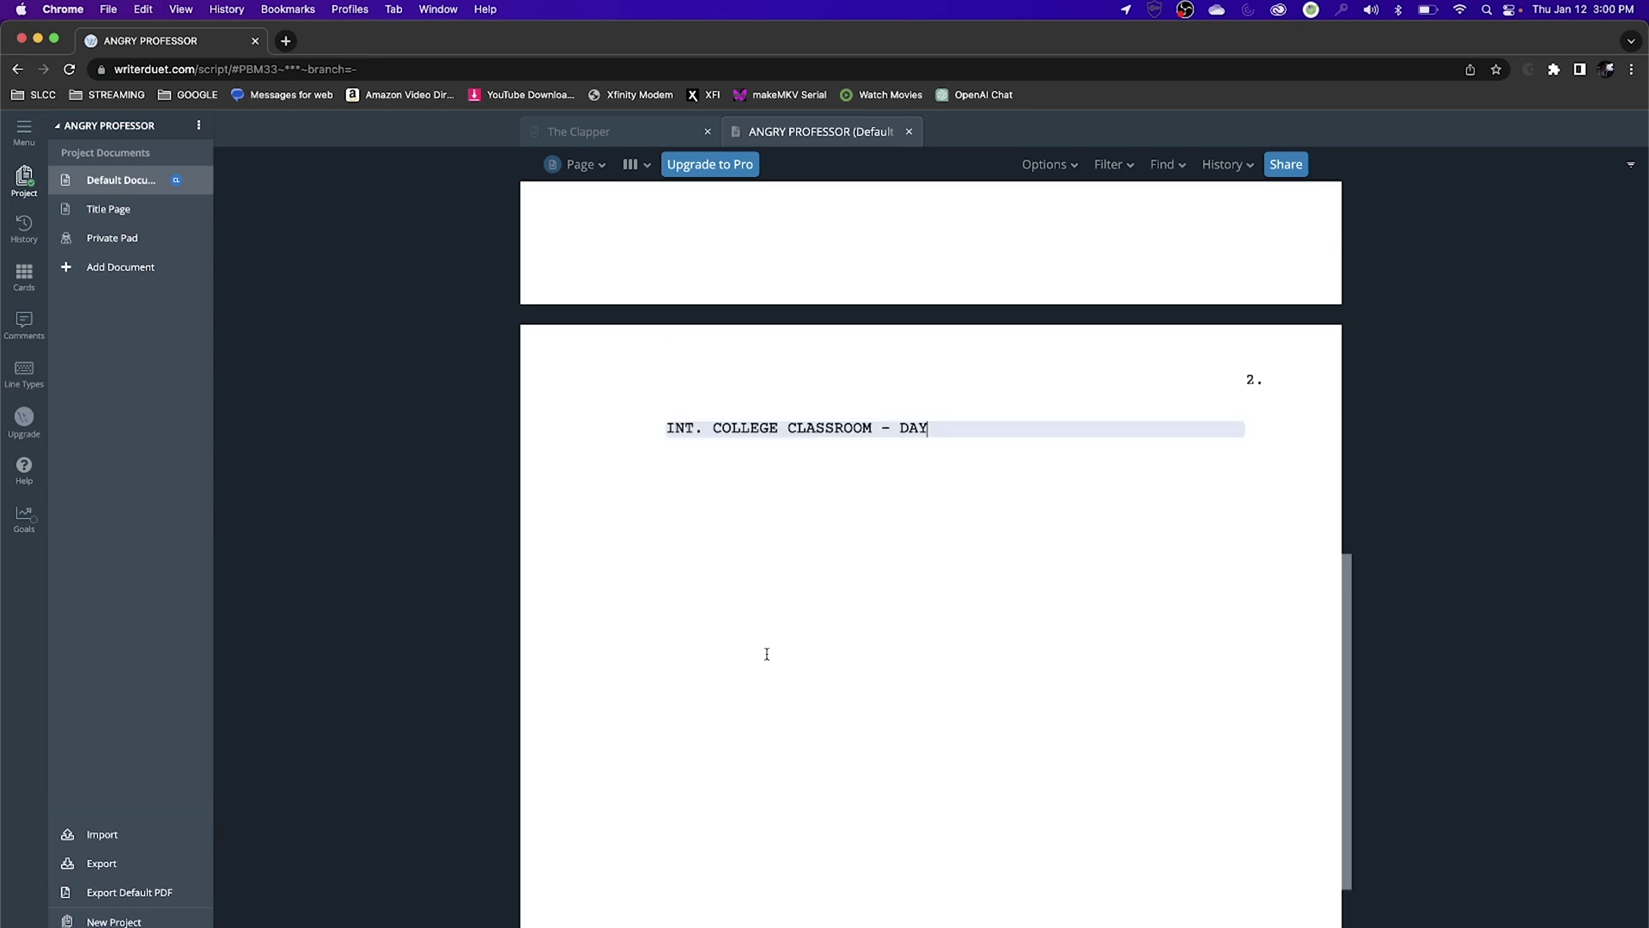
pyautogui.scroll(-1, 768, 654)
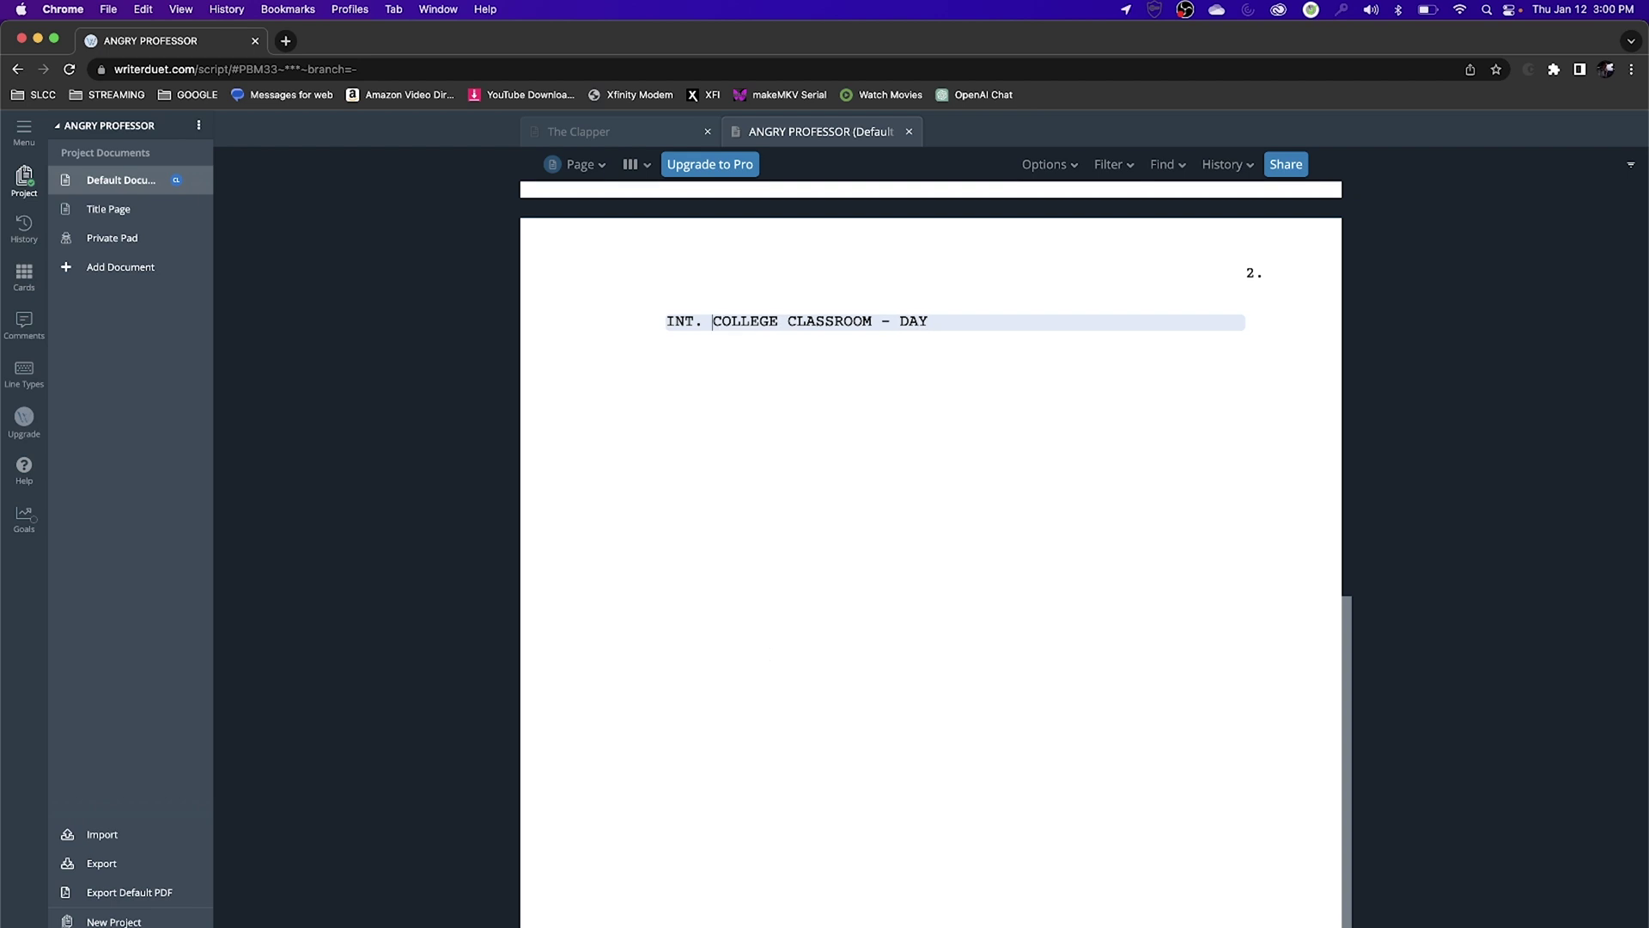
# - Try adding "HARVARD CAMPUS -" before "COLLEGE CLASSROOM" in the scene heading, and remove that addition
pyautogui.write('HARVARD CAMPUS -')
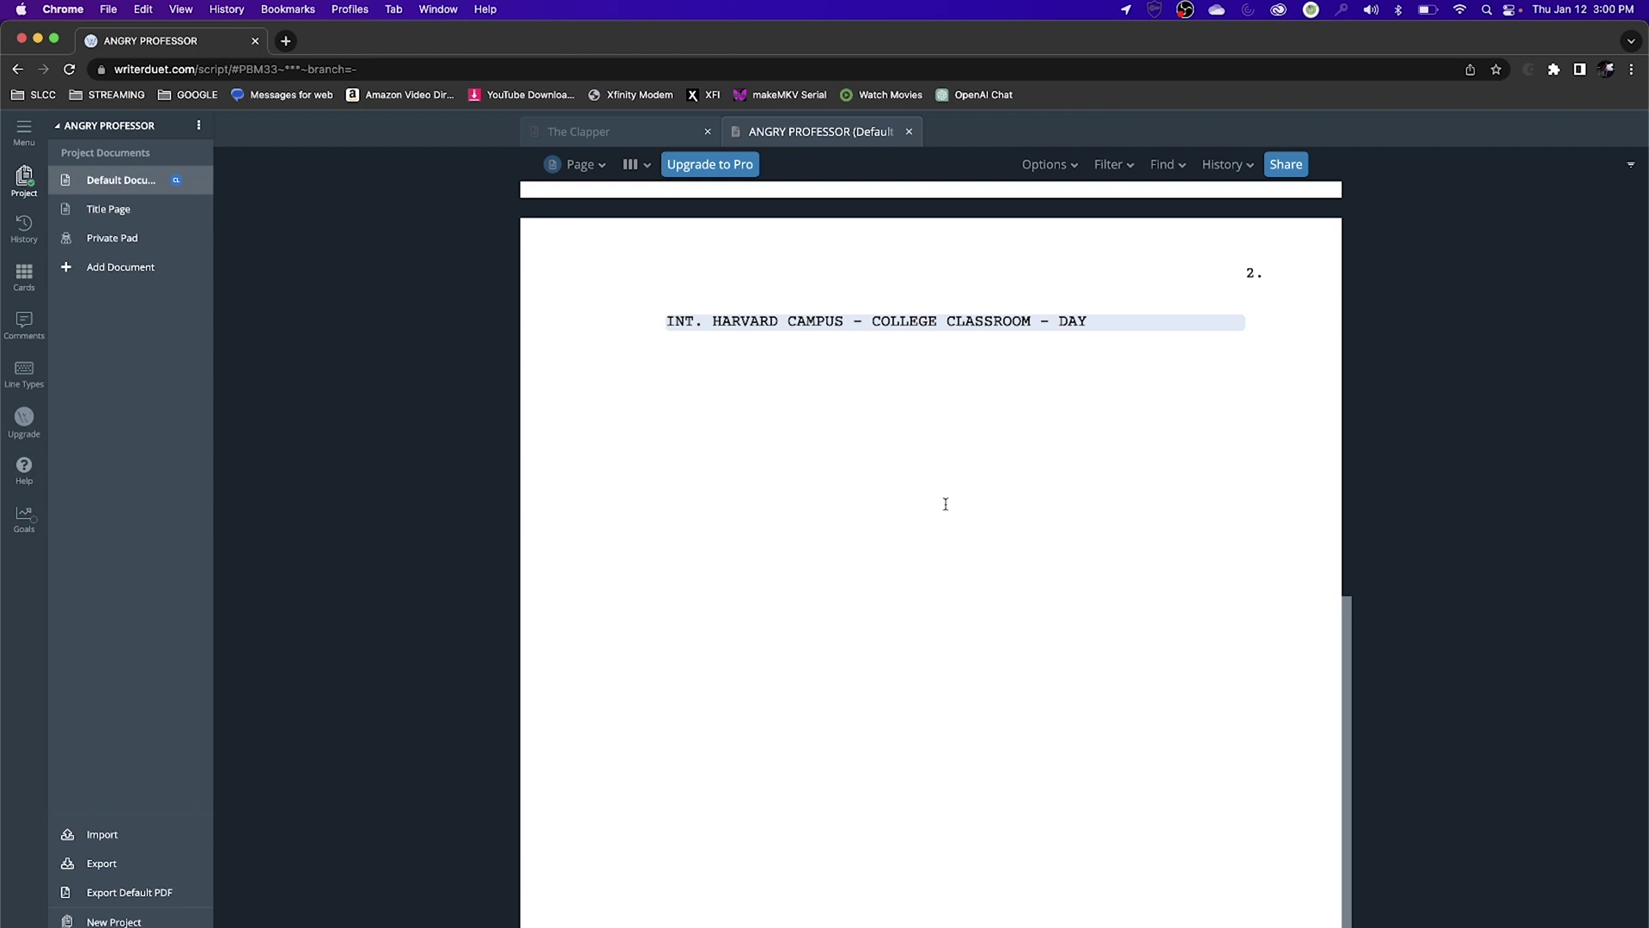
pyautogui.press('BackSpace')
pyautogui.press('BackSpace')
pyautogui.press('BackSpace')
pyautogui.press('BackSpace')
pyautogui.press('BackSpace')
pyautogui.press('BackSpace')
pyautogui.press('BackSpace')
pyautogui.press('BackSpace')
pyautogui.press('BackSpace')
pyautogui.press('BackSpace')
pyautogui.press('BackSpace')
pyautogui.press('BackSpace')
pyautogui.press('BackSpace')
pyautogui.press('BackSpace')
pyautogui.press('BackSpace')
pyautogui.press('BackSpace')
pyautogui.press('BackSpace')
# - Below the scene heading, write: "The dimly lit classroom is full of modern-day computers with sleek HD displays. Several movie posters from classic movies line the walls."
pyautogui.press('End')
pyautogui.press('Return')
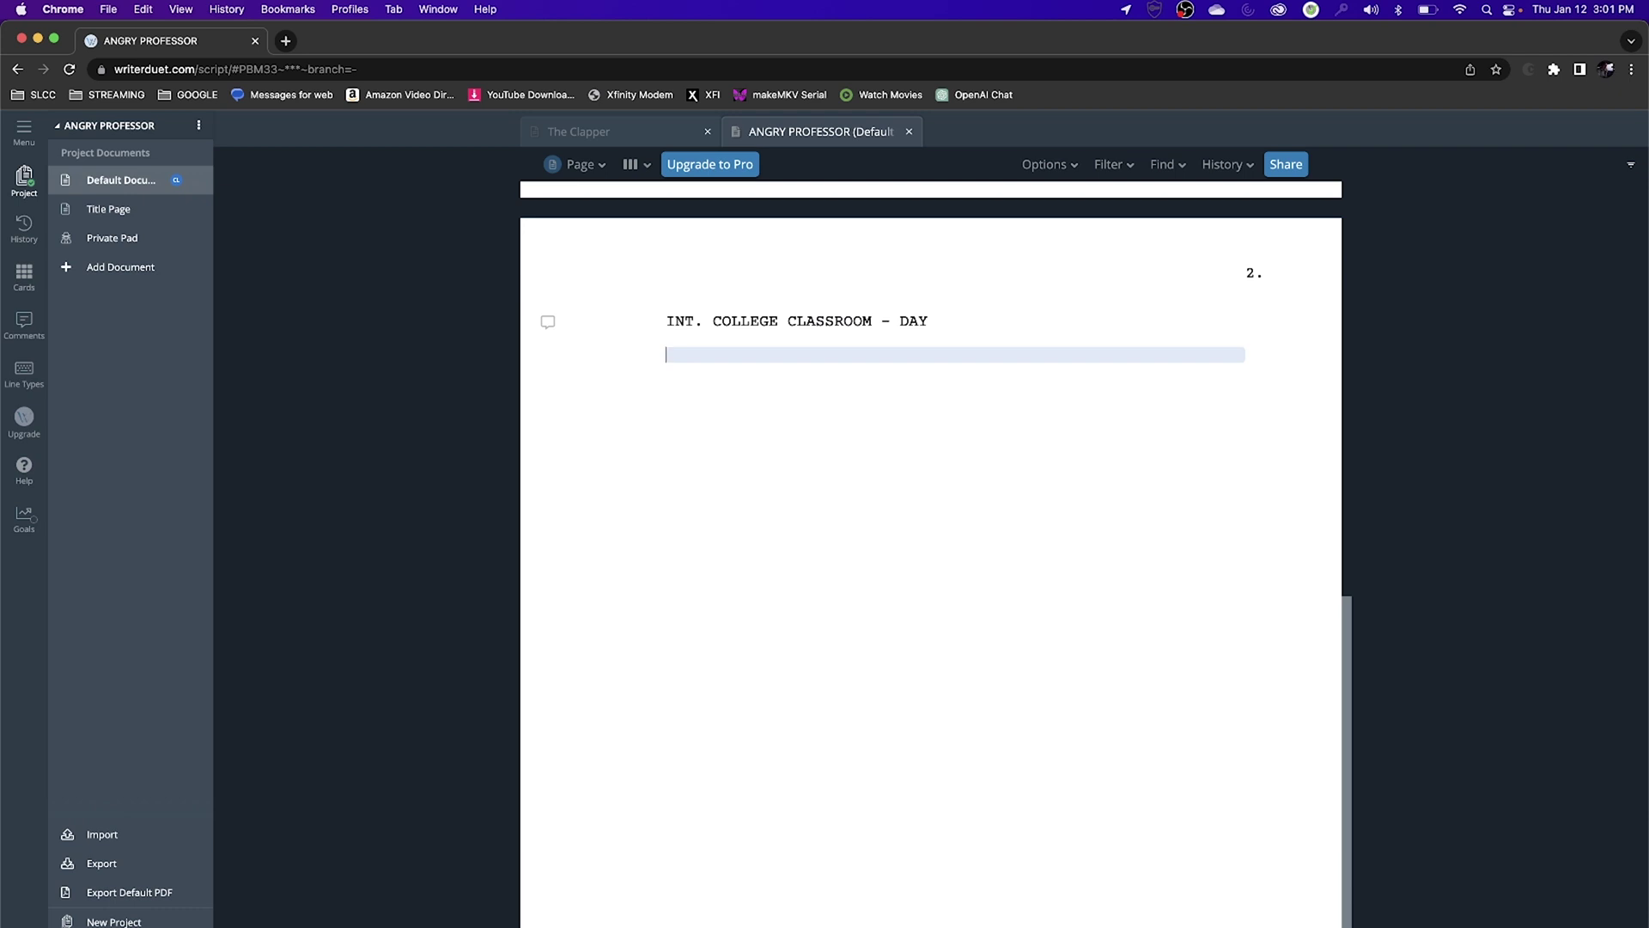
pyautogui.click(960, 327)
pyautogui.click(902, 357)
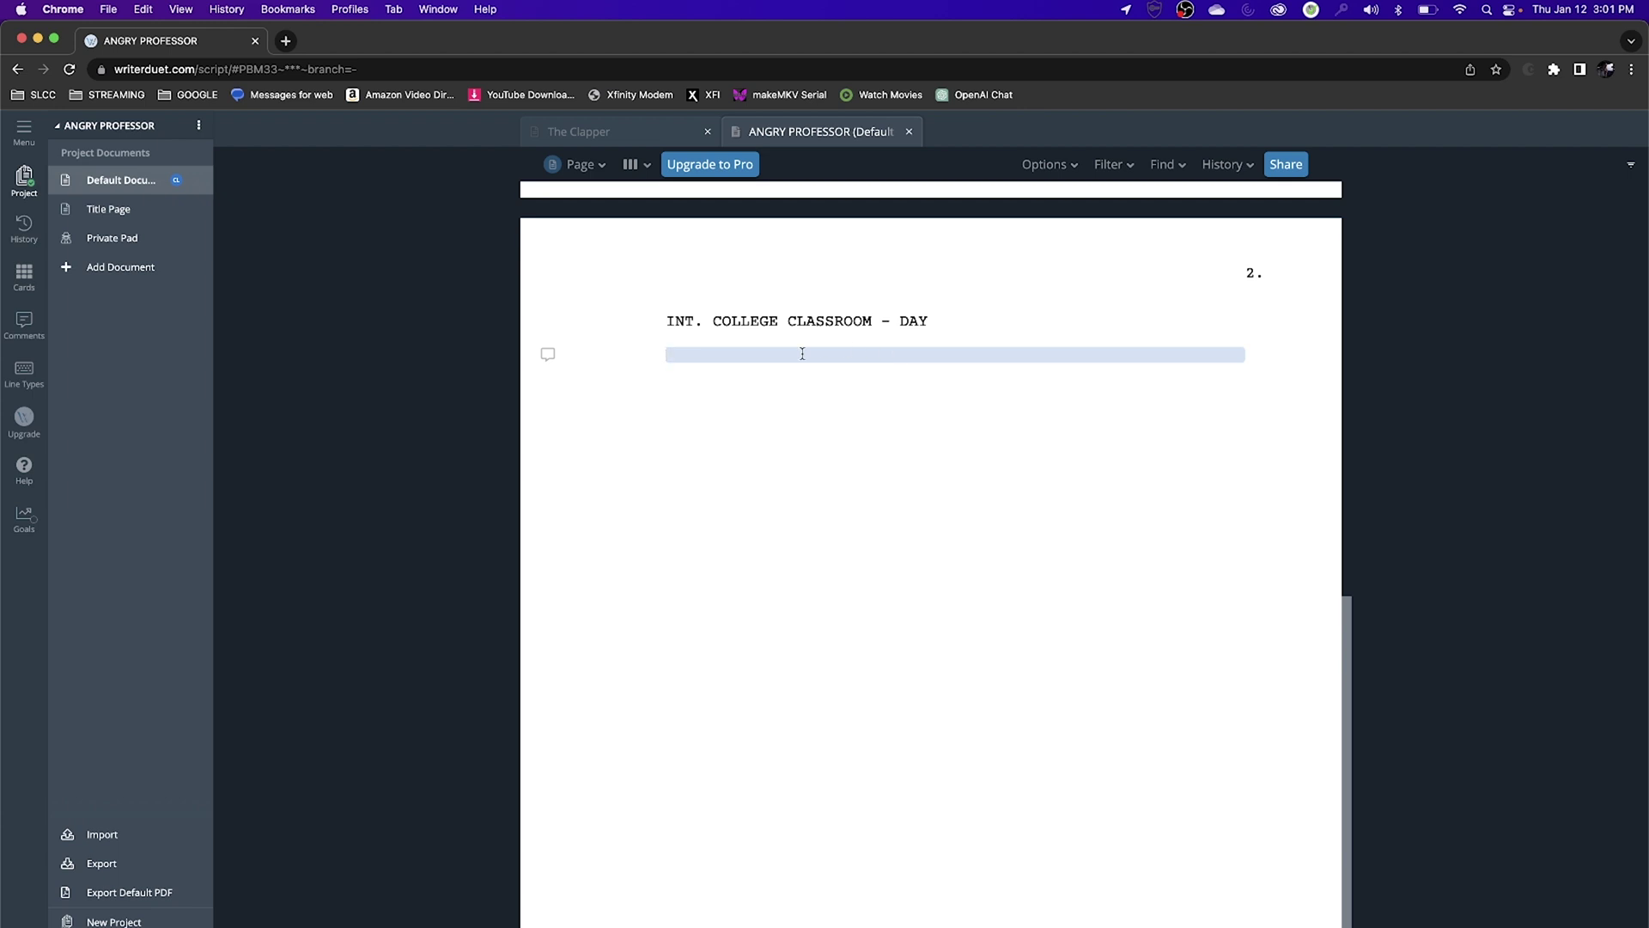
pyautogui.write('The dimly lit classroom is full of modern-day computers with sleek HD displays. Several movie posters from classic movies line the walls.')
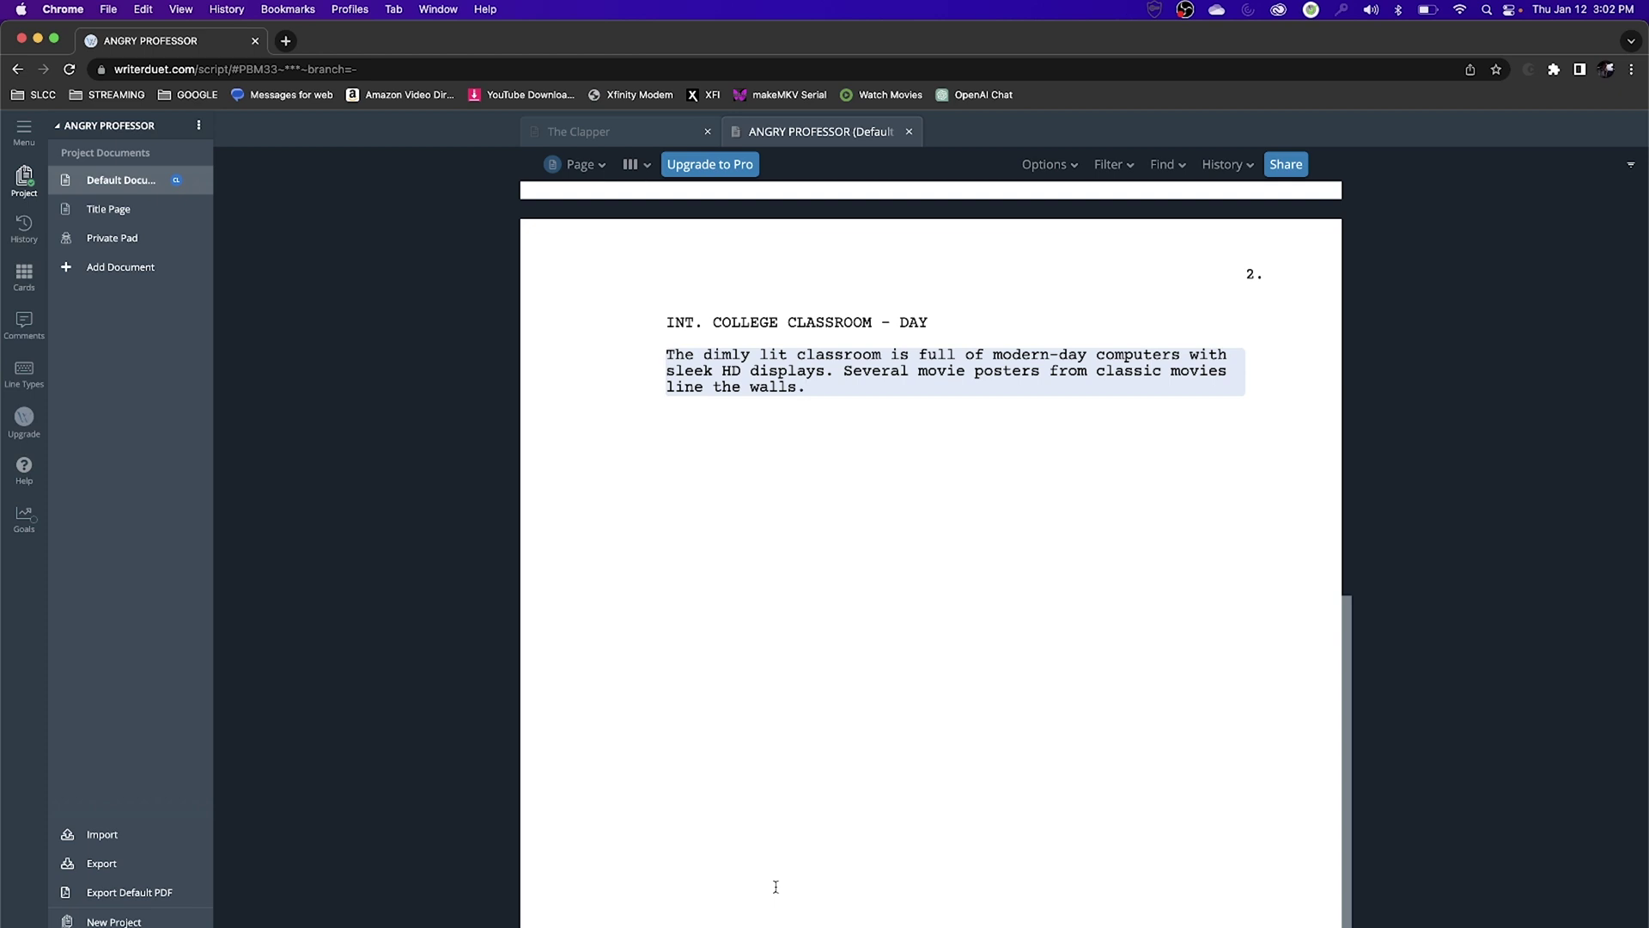
pyautogui.press('Return')
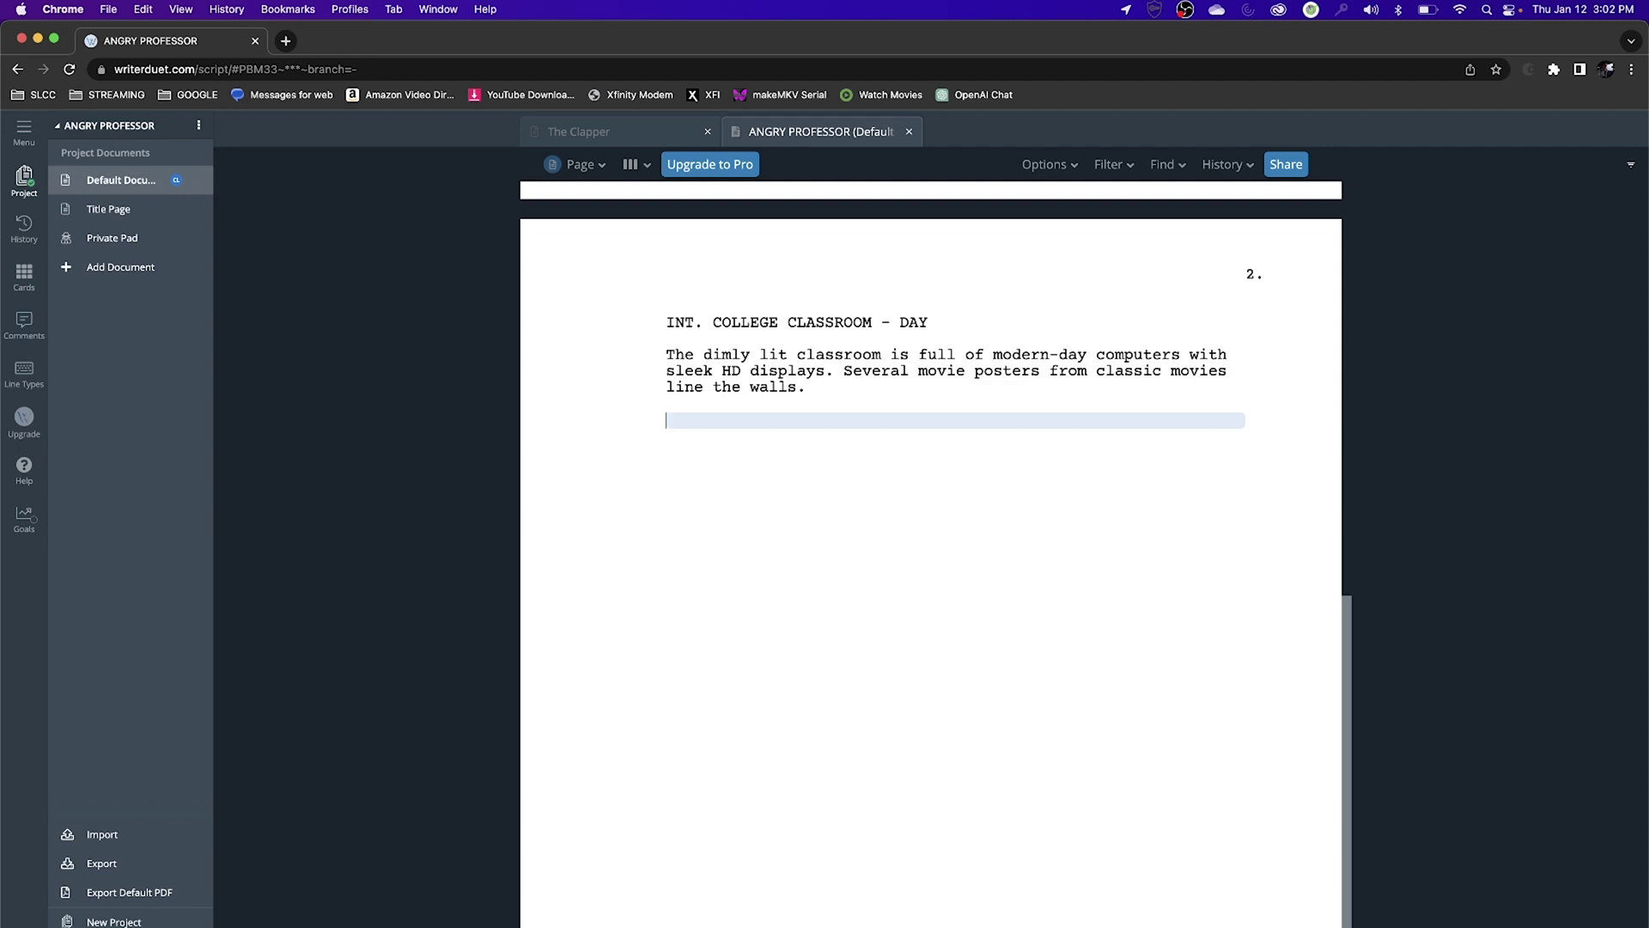
# - Add an action paragraph about diverse college students fervently typing at their stations, their screens glowing with term papers, social media, and videos
pyautogui.scroll(2, 915, 516)
pyautogui.scroll(-1, 915, 517)
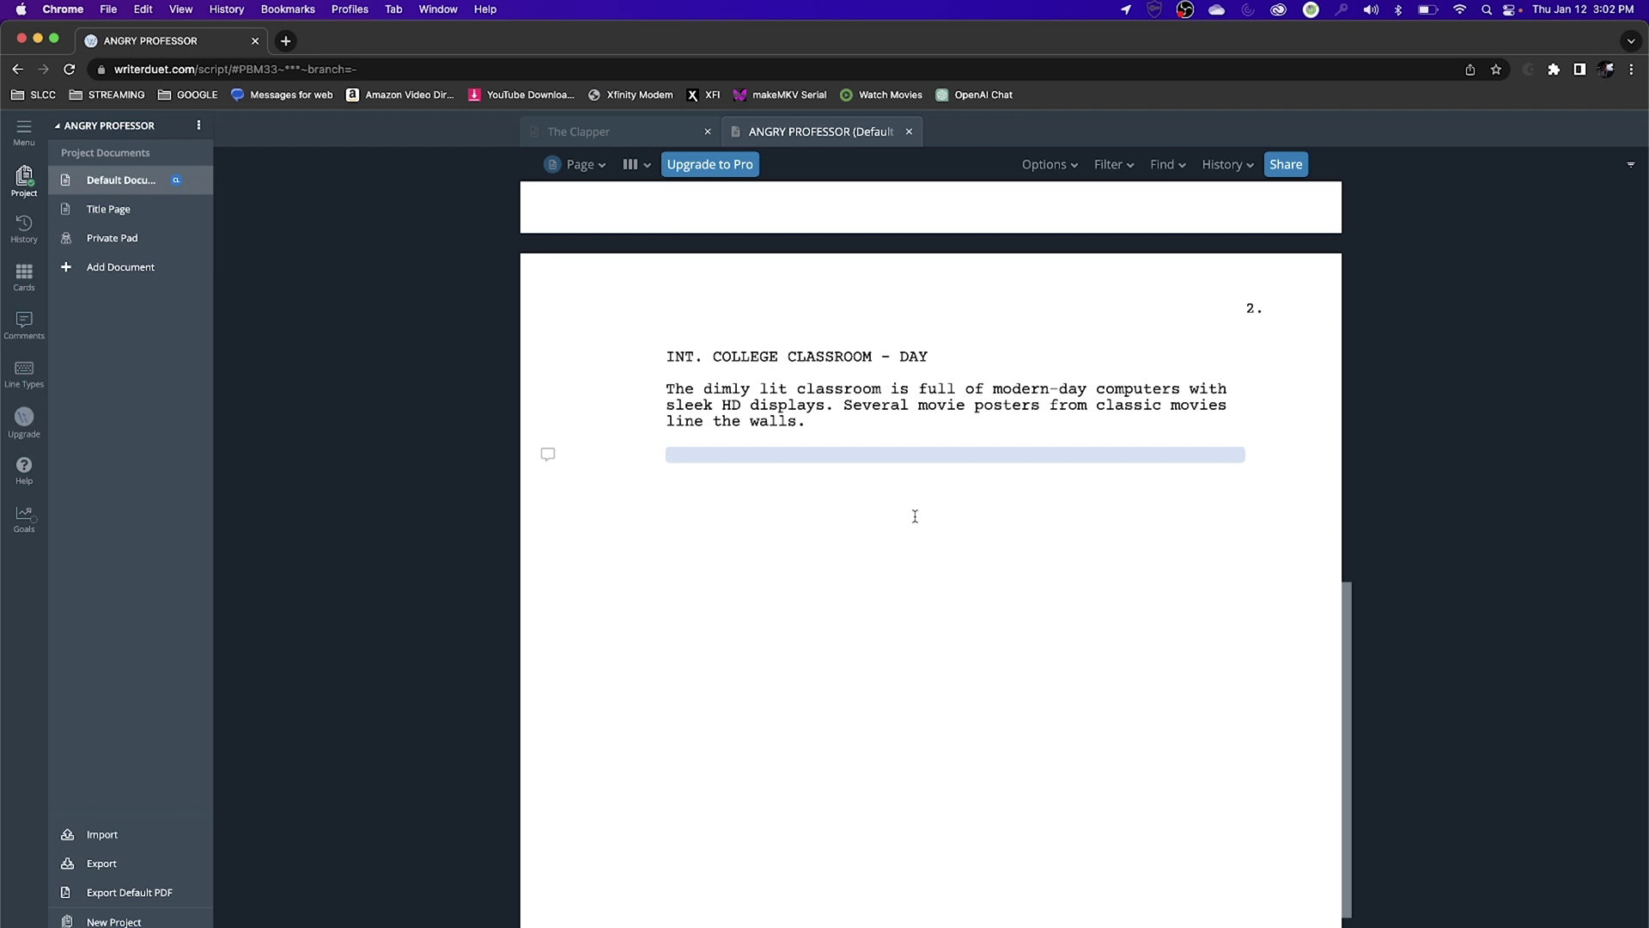
pyautogui.write('Several diverse college students of different ages sit at their stations. They fervently type away at their keyboards. Their screens glow with term papers, social media, and videos.')
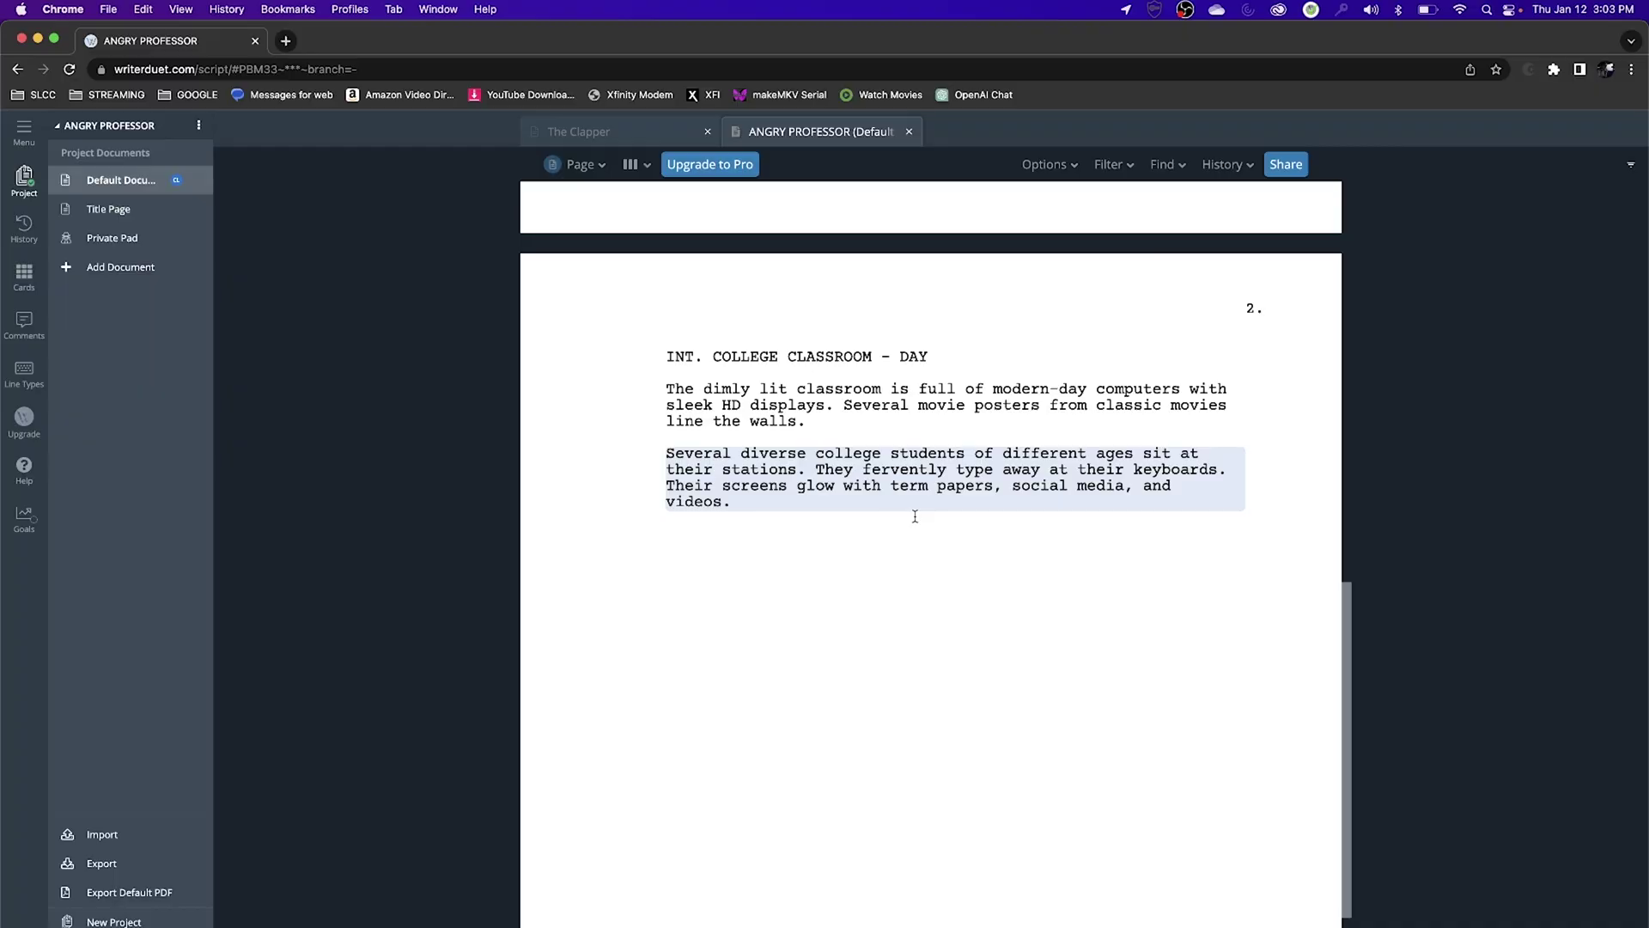
pyautogui.press('Return')
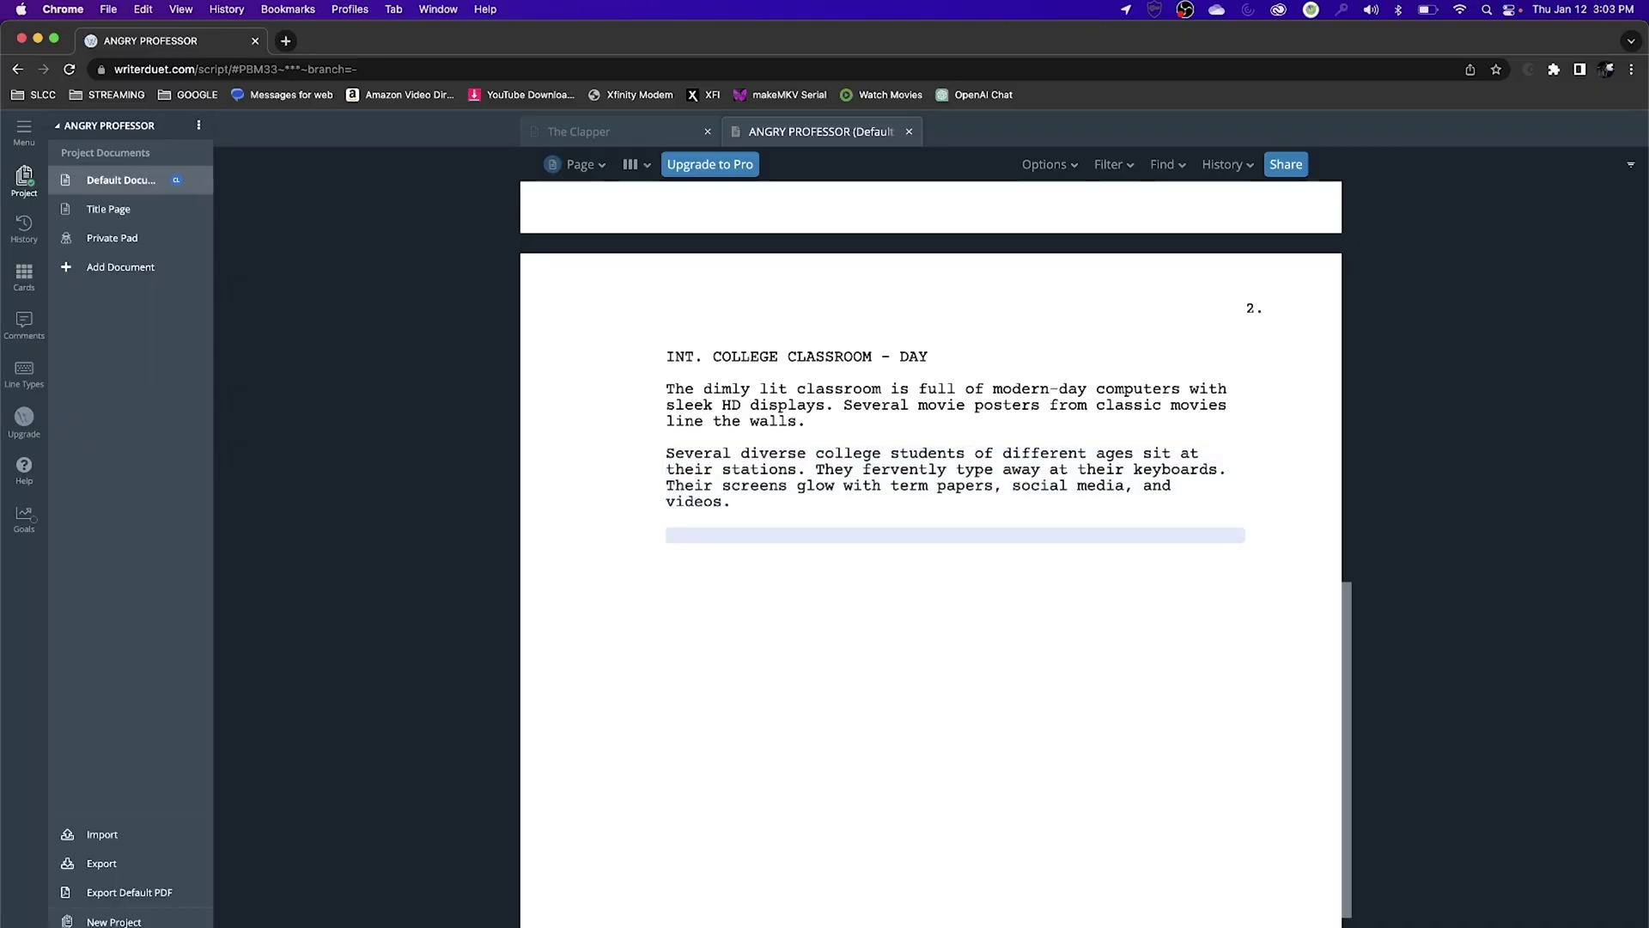
# - Introduce TED (45) in an action paragraph as THE cliché professor, balding, in a patched tweed jacket and thin-rimmed glasses, scanning the students
pyautogui.scroll(1, 697, 555)
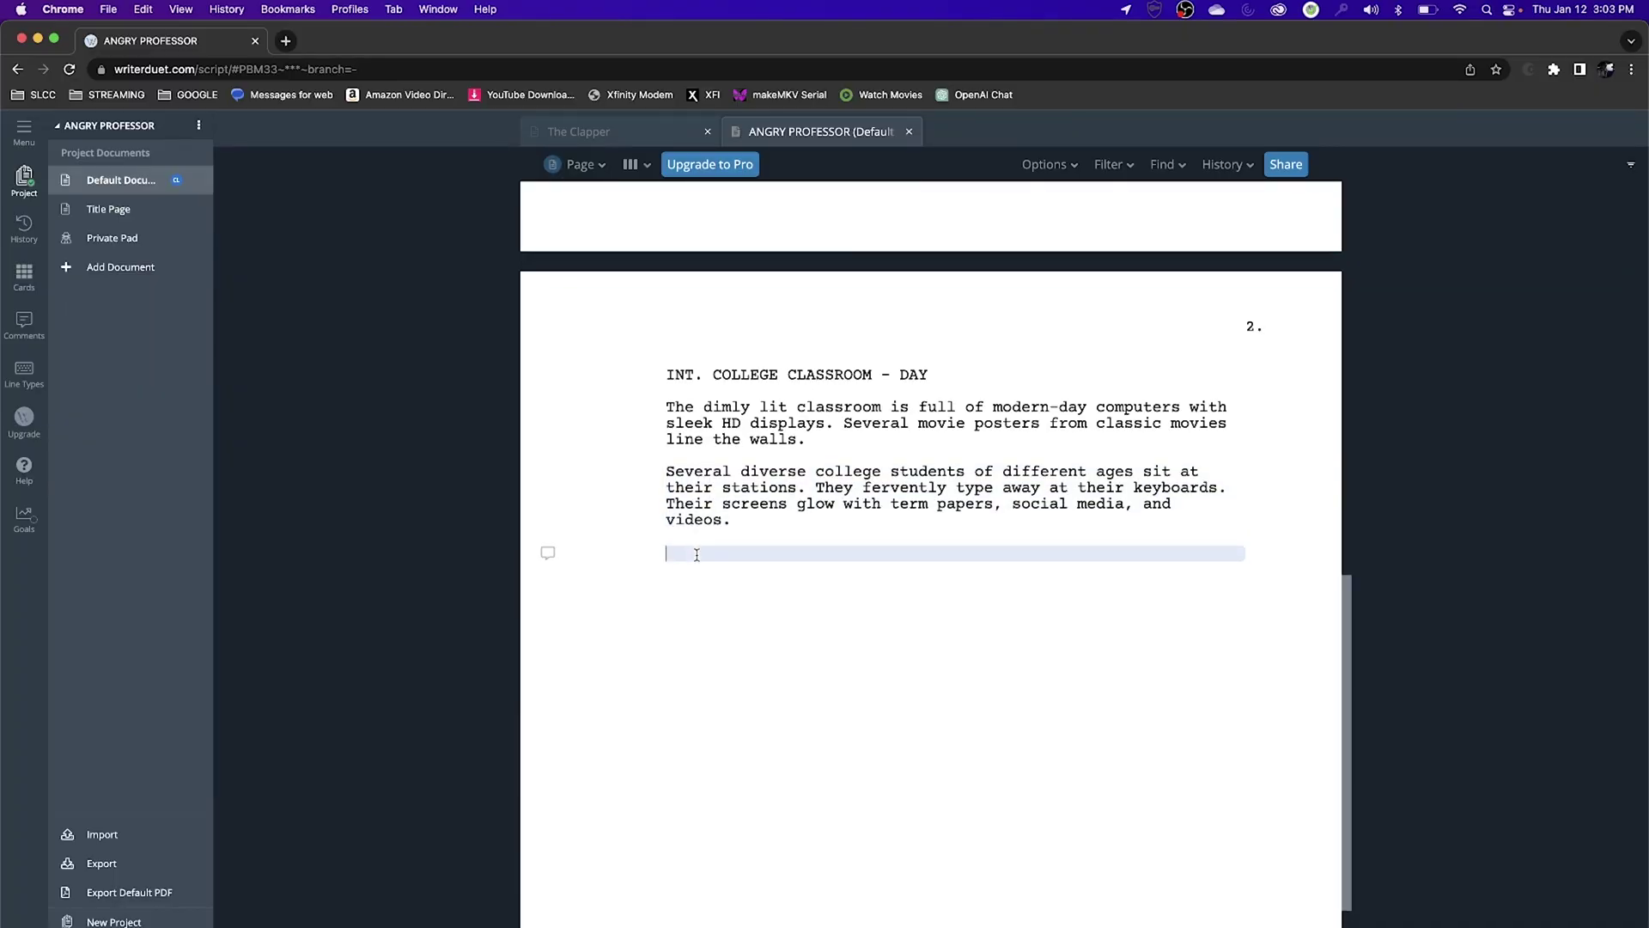
pyautogui.write("TED (45) stands at the teacher's station near a projector at the head of the room. Ted is THE cliché professor-- he is balding, sports a tweed jacket, with patches on the elbows. Thin-rimmed glasses sit on the edge of his nose as he scans the room of students.")
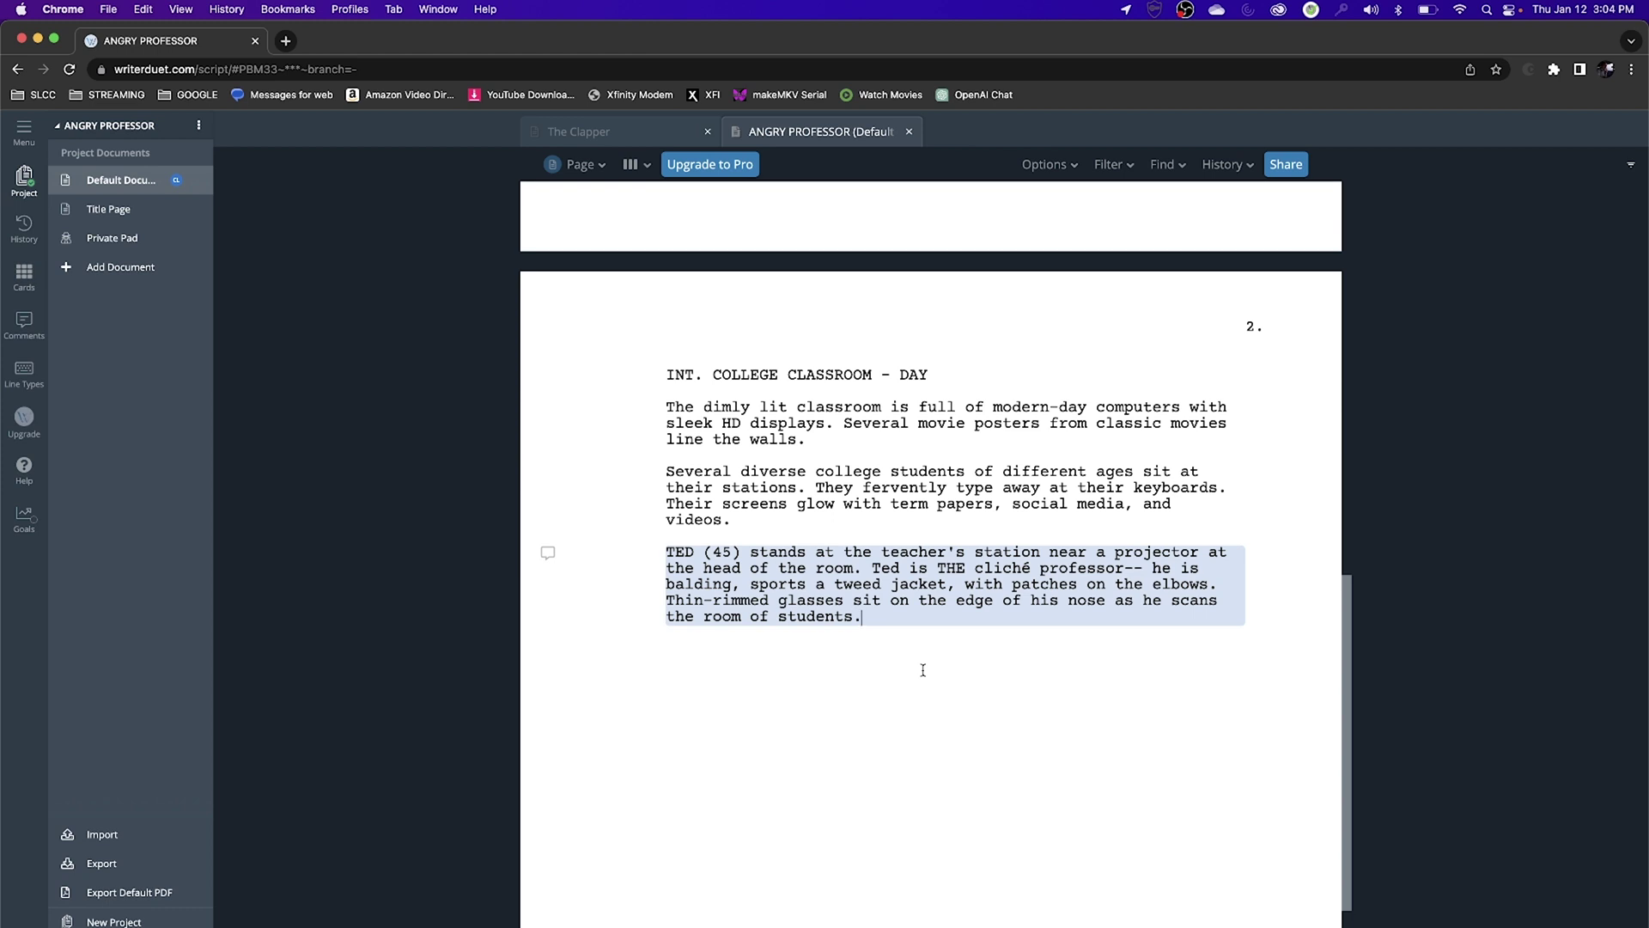
pyautogui.moveTo(694, 554); pyautogui.dragTo(658, 556)
pyautogui.click(868, 622)
pyautogui.press('Return')
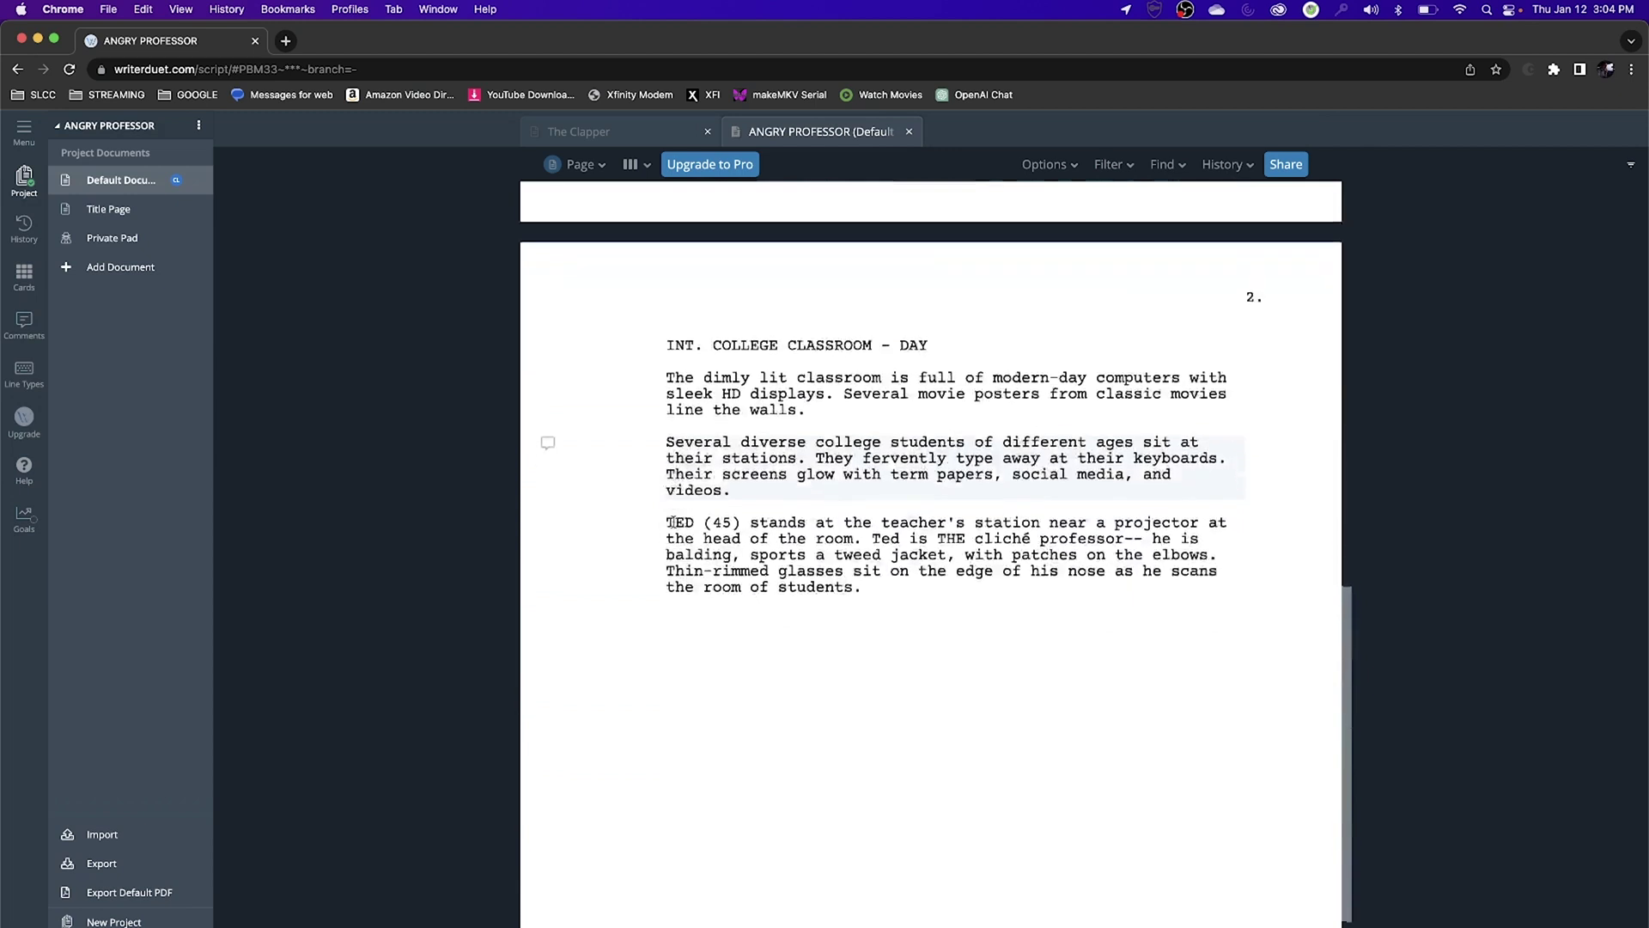
# - Add the action line "Ted takes a deep breath." followed by a TED dialogue block saying "Times up."
pyautogui.write('Ted takes a deep breath.')
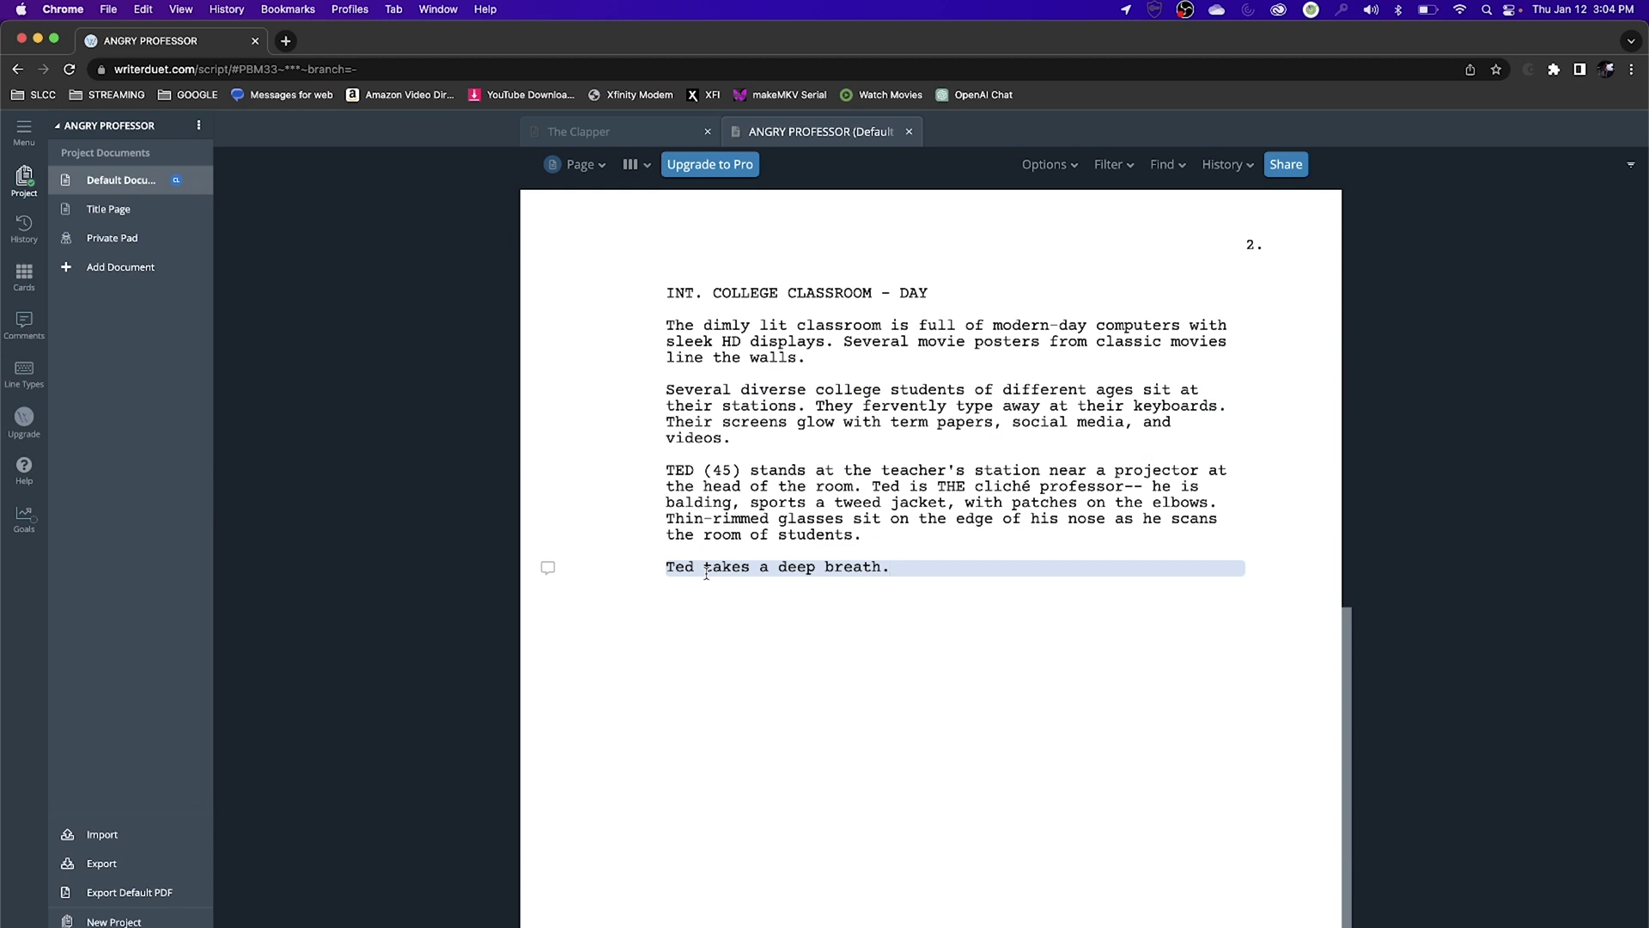
pyautogui.press('Return')
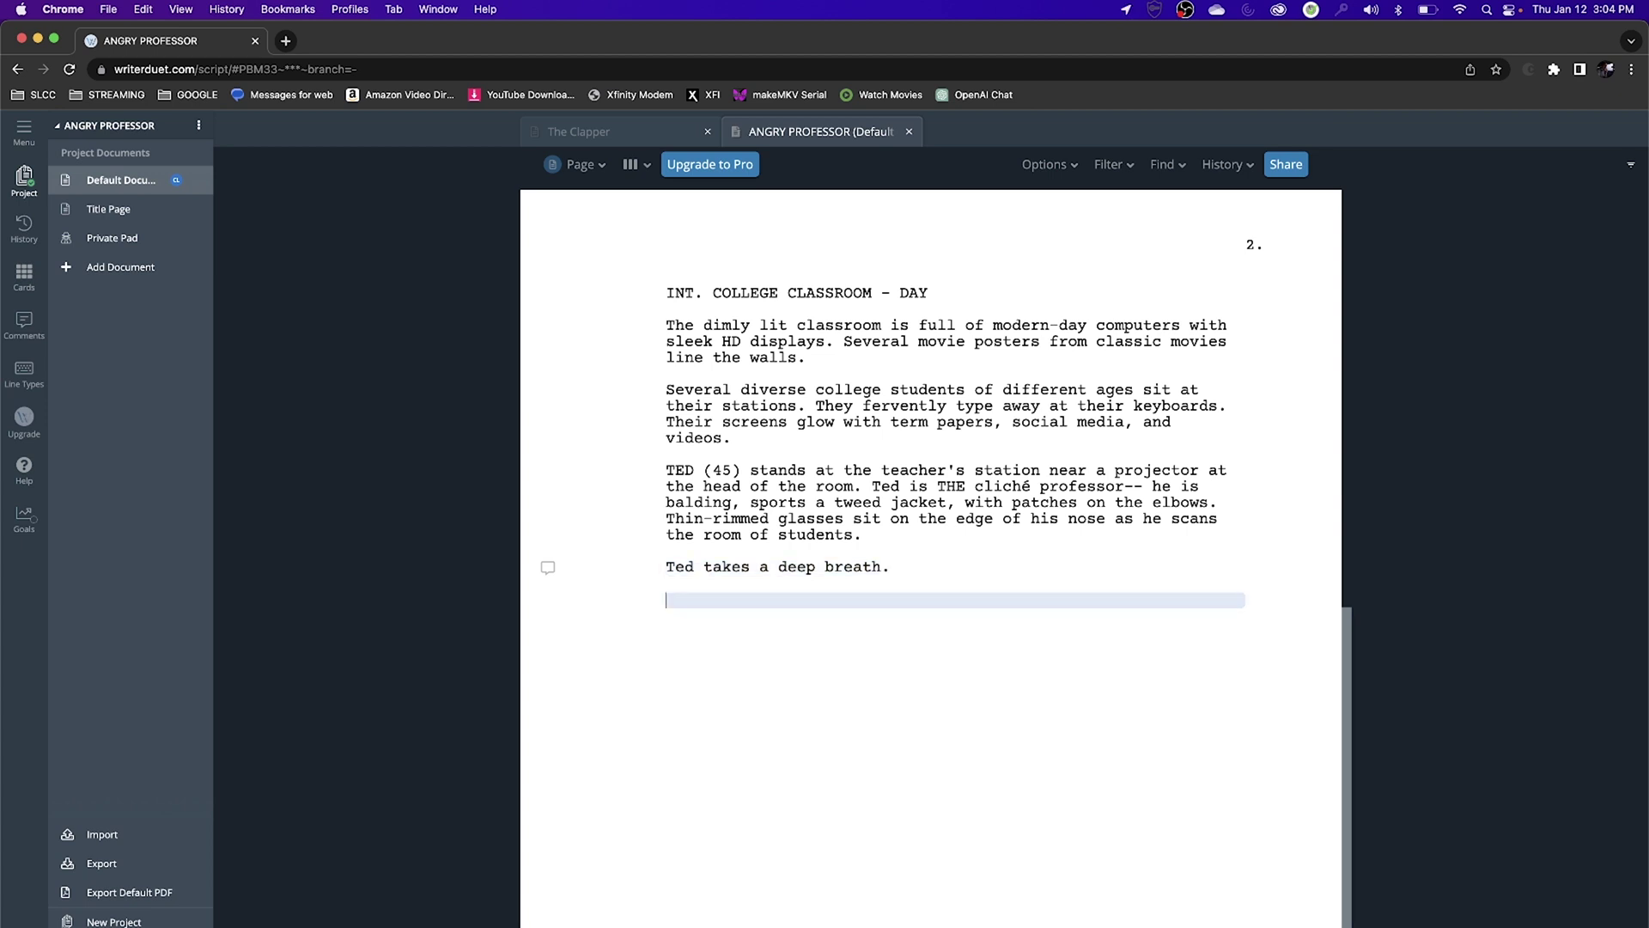
pyautogui.press('Tab')
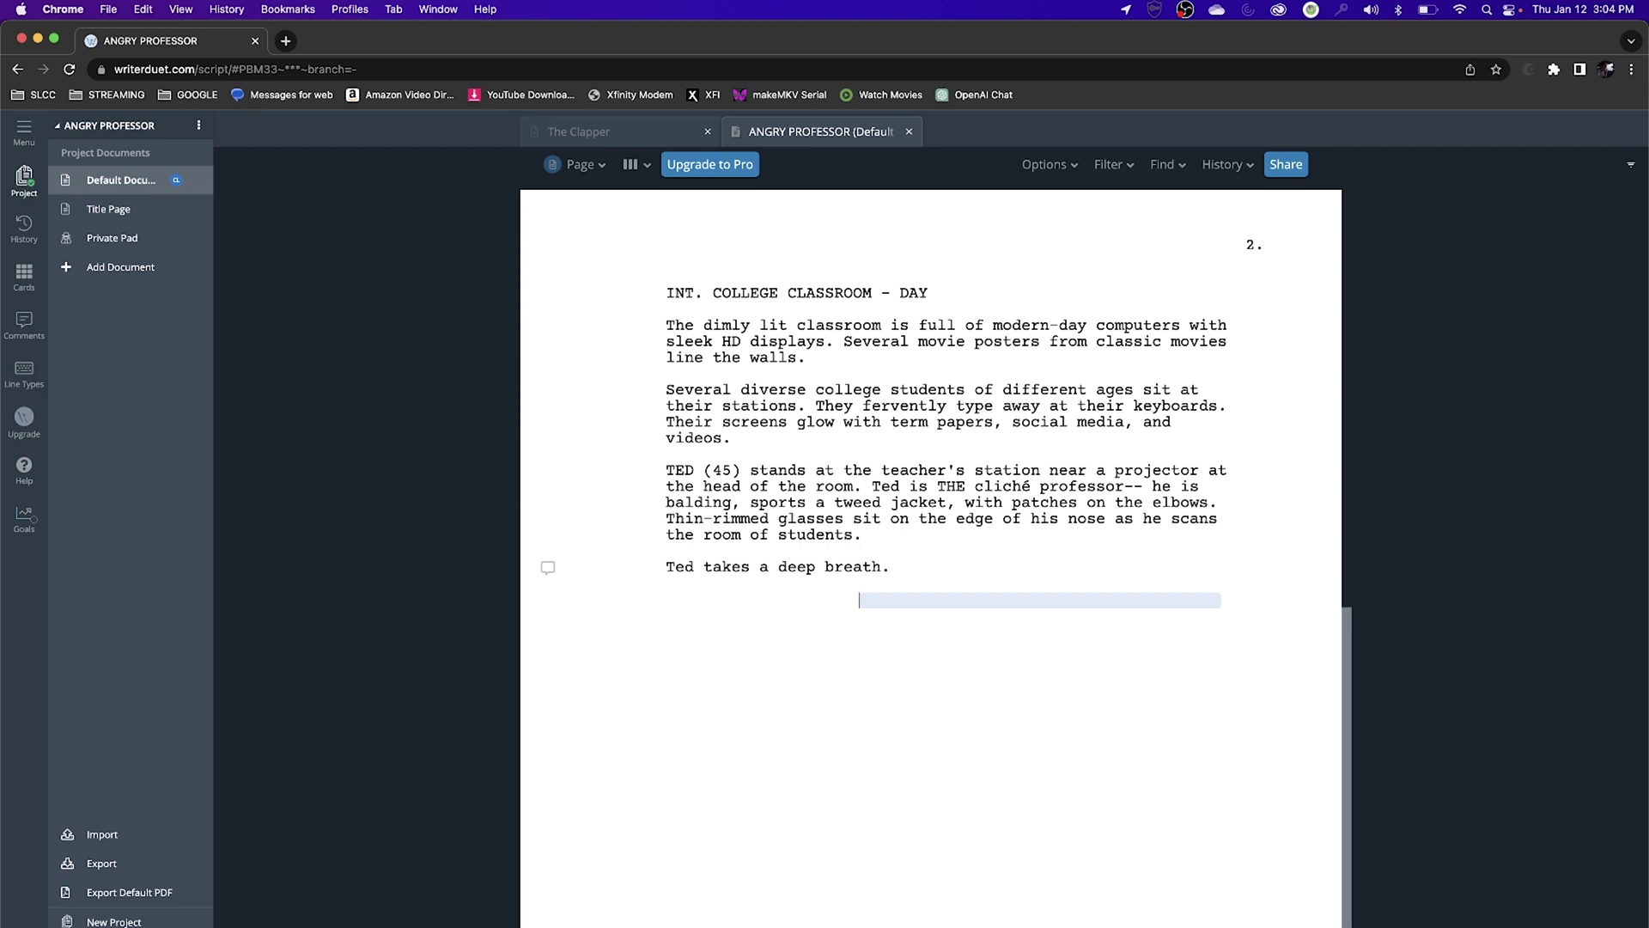
pyautogui.write('TED')
pyautogui.press('Return')
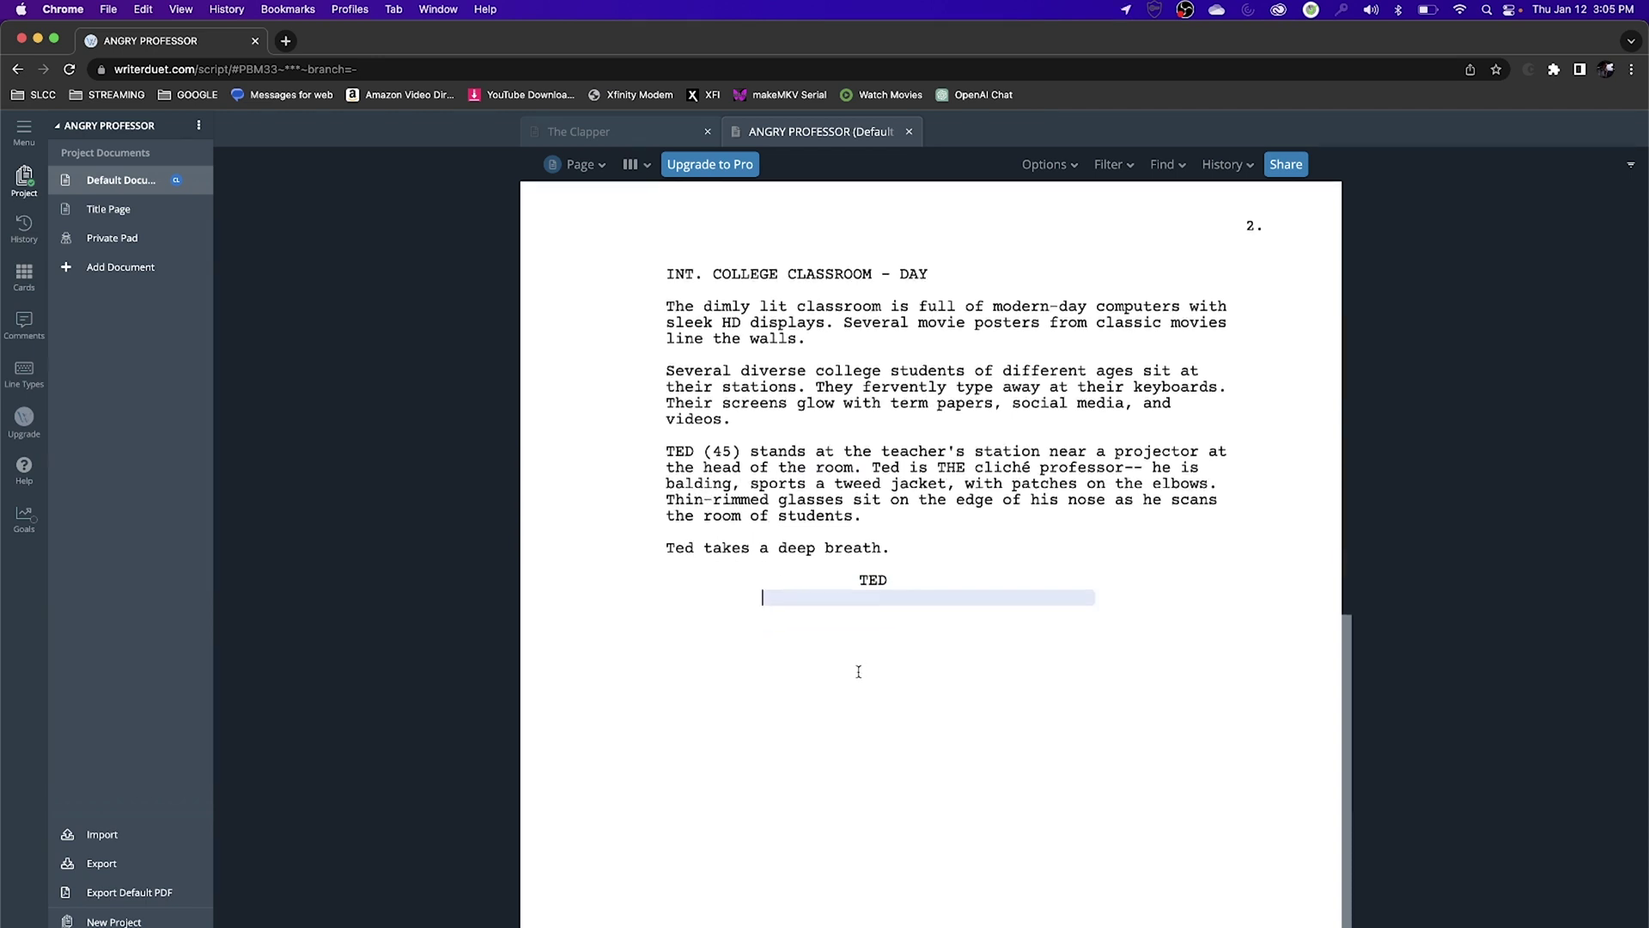
pyautogui.write('Times up.')
pyautogui.press('Return')
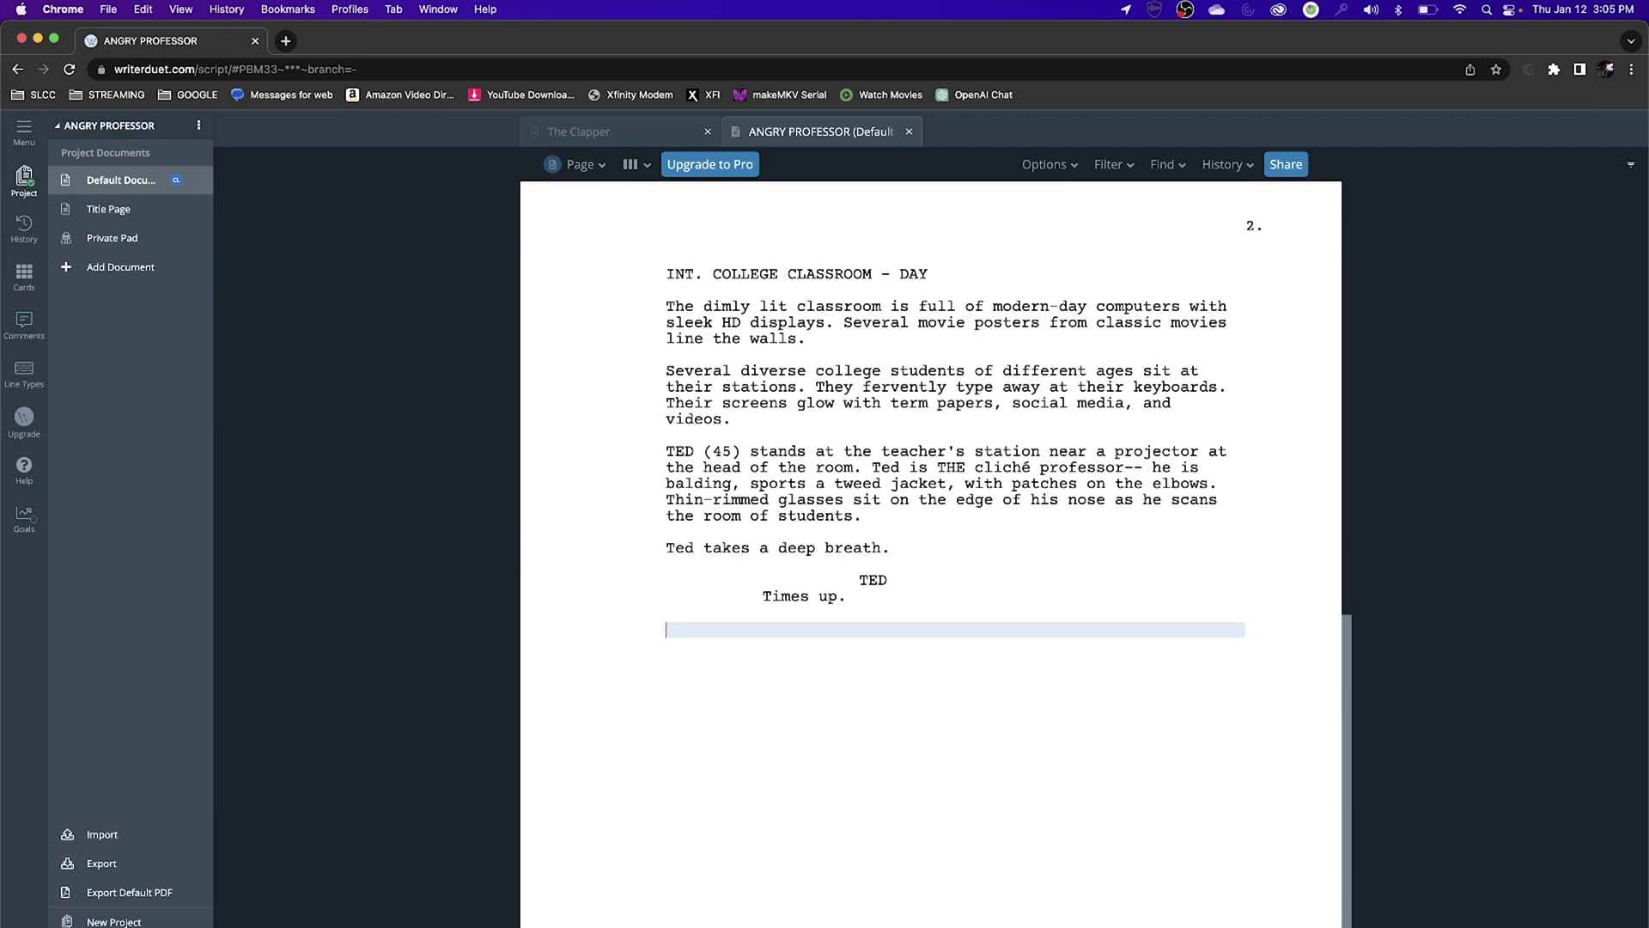
# - Add action paragraphs about most students turning their attention to Ted, and TINA (18) typing on, with black hair, bleached Levis and The Cure T-shirt
pyautogui.scroll(-1, 781, 507)
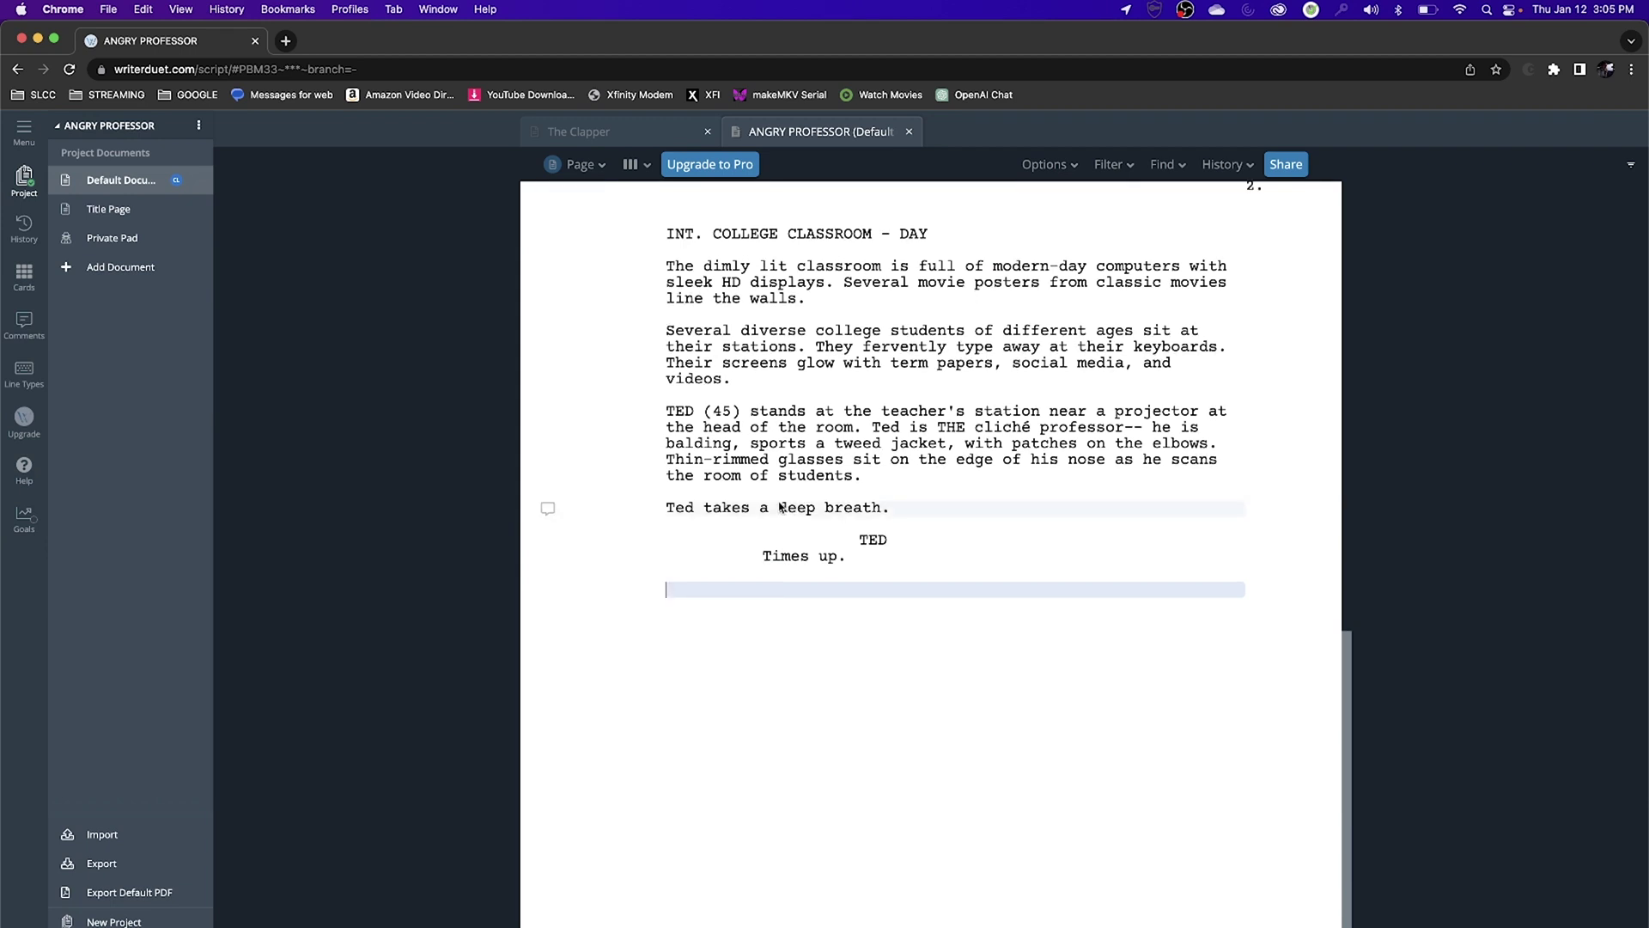
pyautogui.write('Most of the students stop typing and put their hands down as their attention turns toward Ted. One student, TINA (18), continues to type. She has long, very straight black hair that has been gelled flat. Her torn-up, bleached Levis, and dark T-shirt with a logo of The Cure make a statement to the public-- I do what I want.')
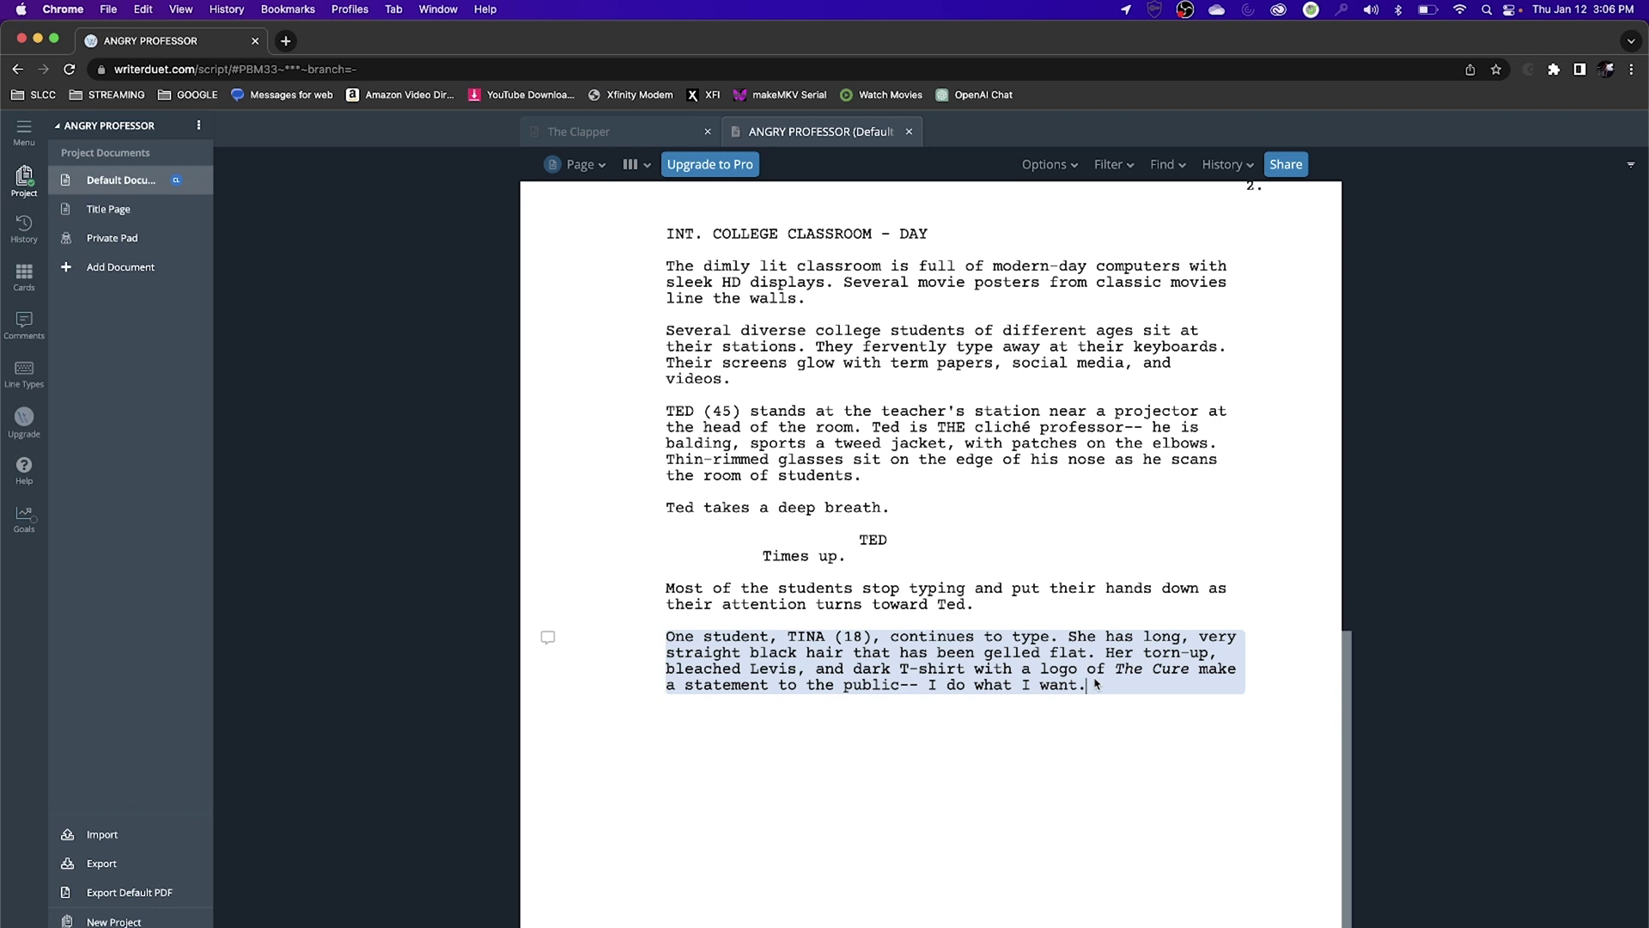
pyautogui.press('Return')
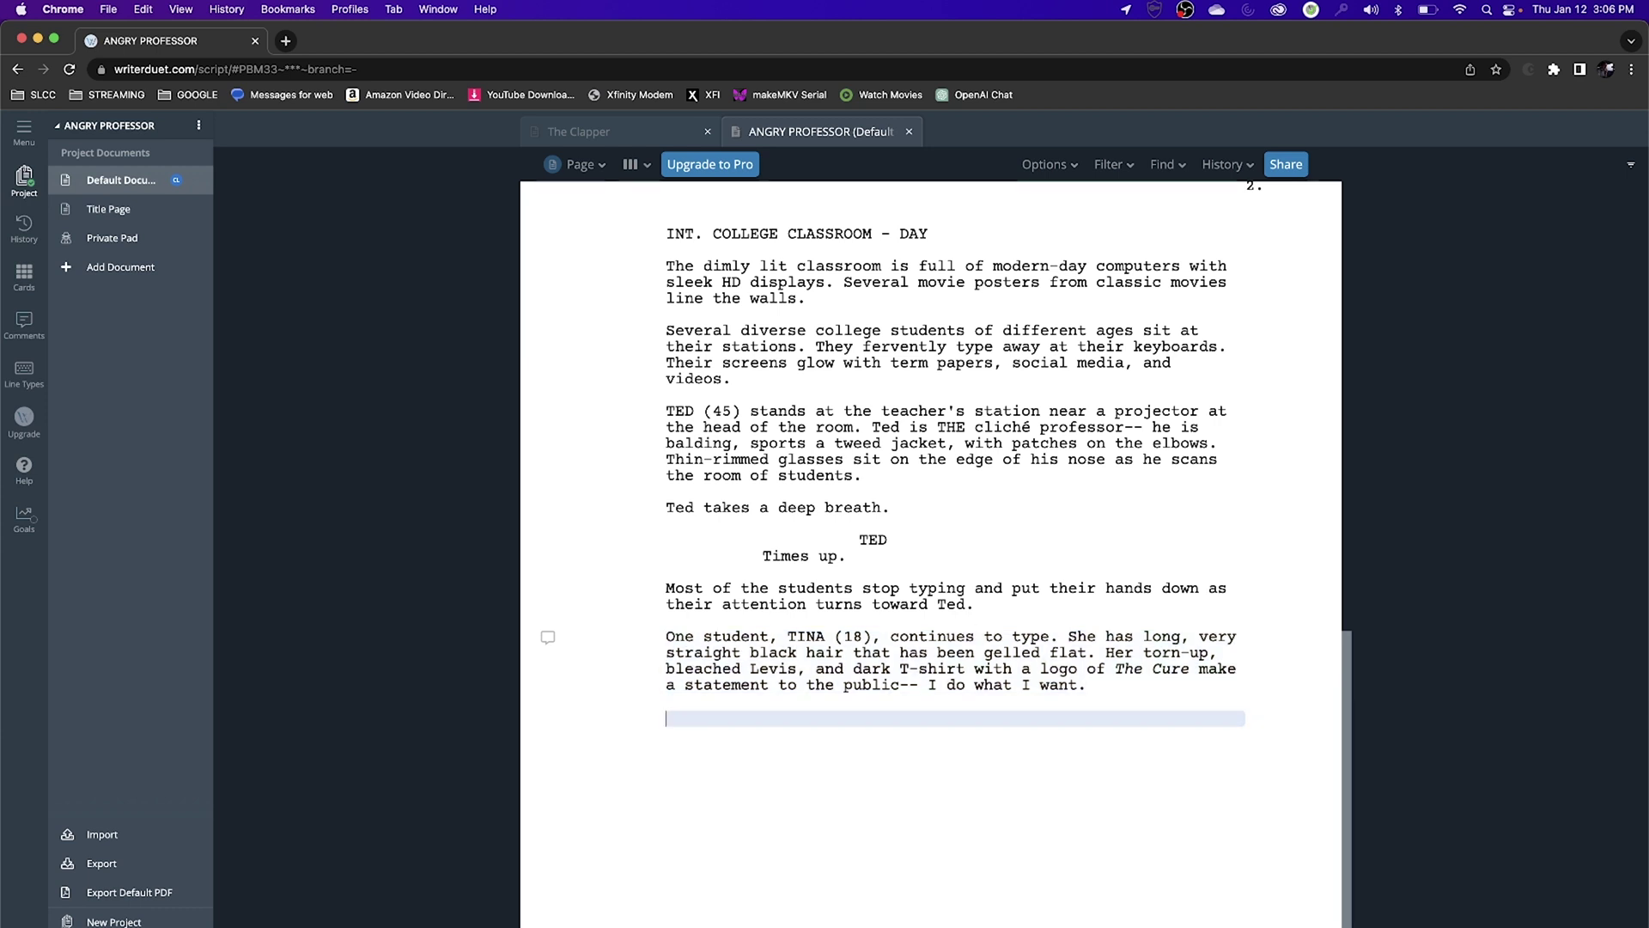
# - Add a second TED dialogue block below Tina's description with the line "TIMES... UP!"
pyautogui.press('Tab')
pyautogui.write('TED')
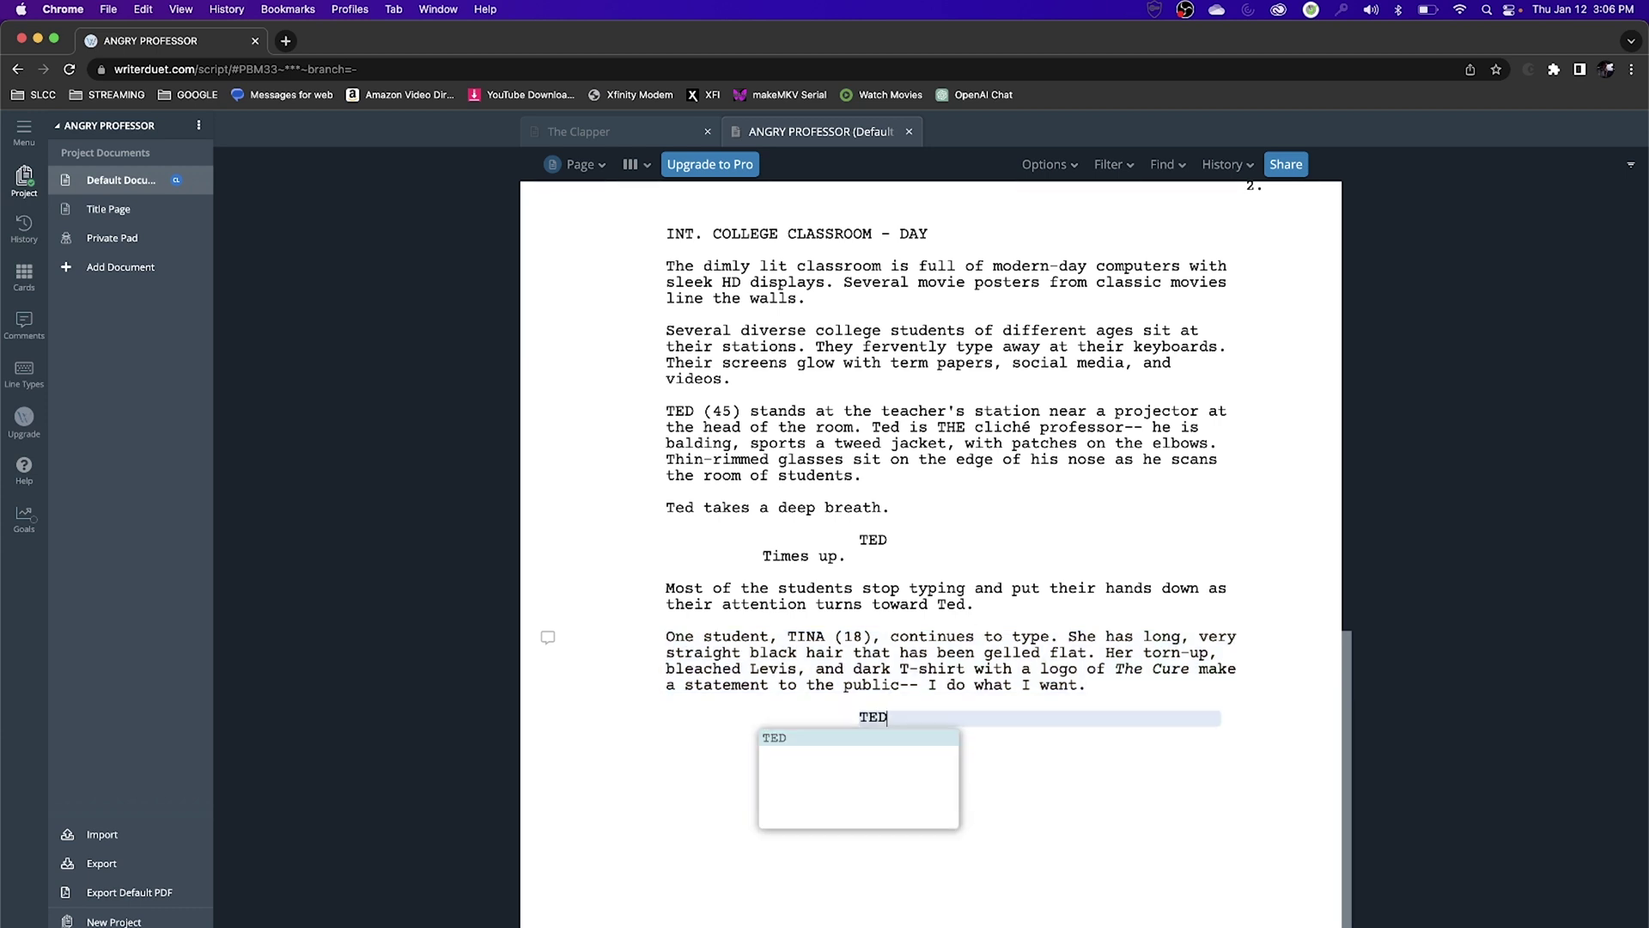
pyautogui.press('Return')
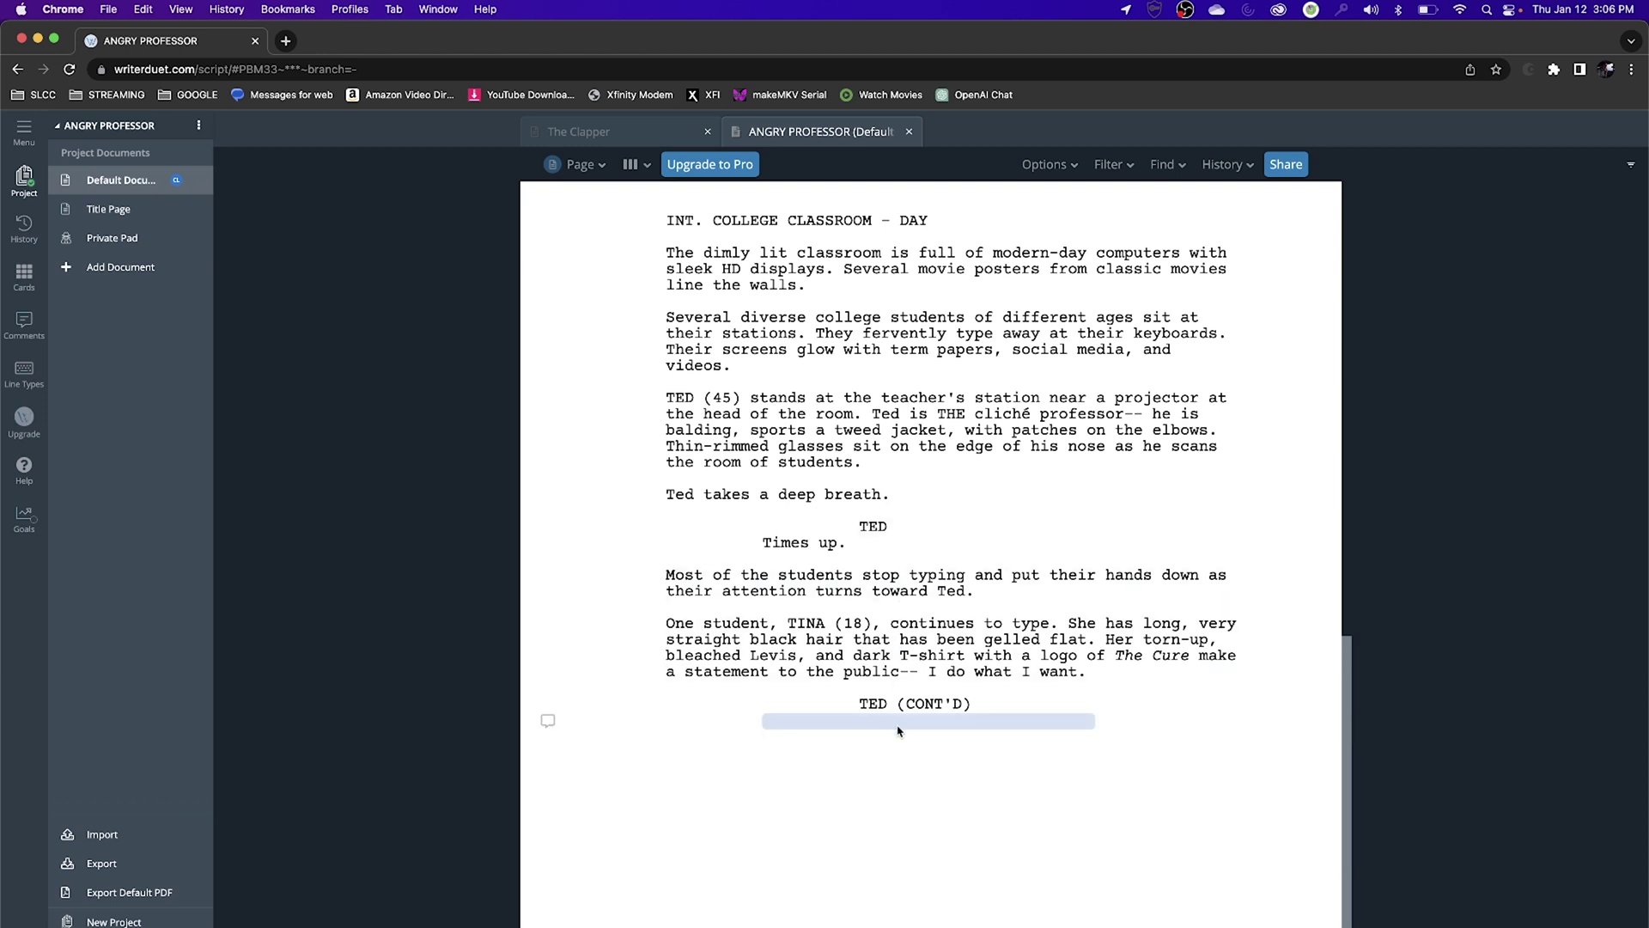
pyautogui.write('TIMES... UP!')
pyautogui.scroll(-2, 895, 616)
pyautogui.press('Return')
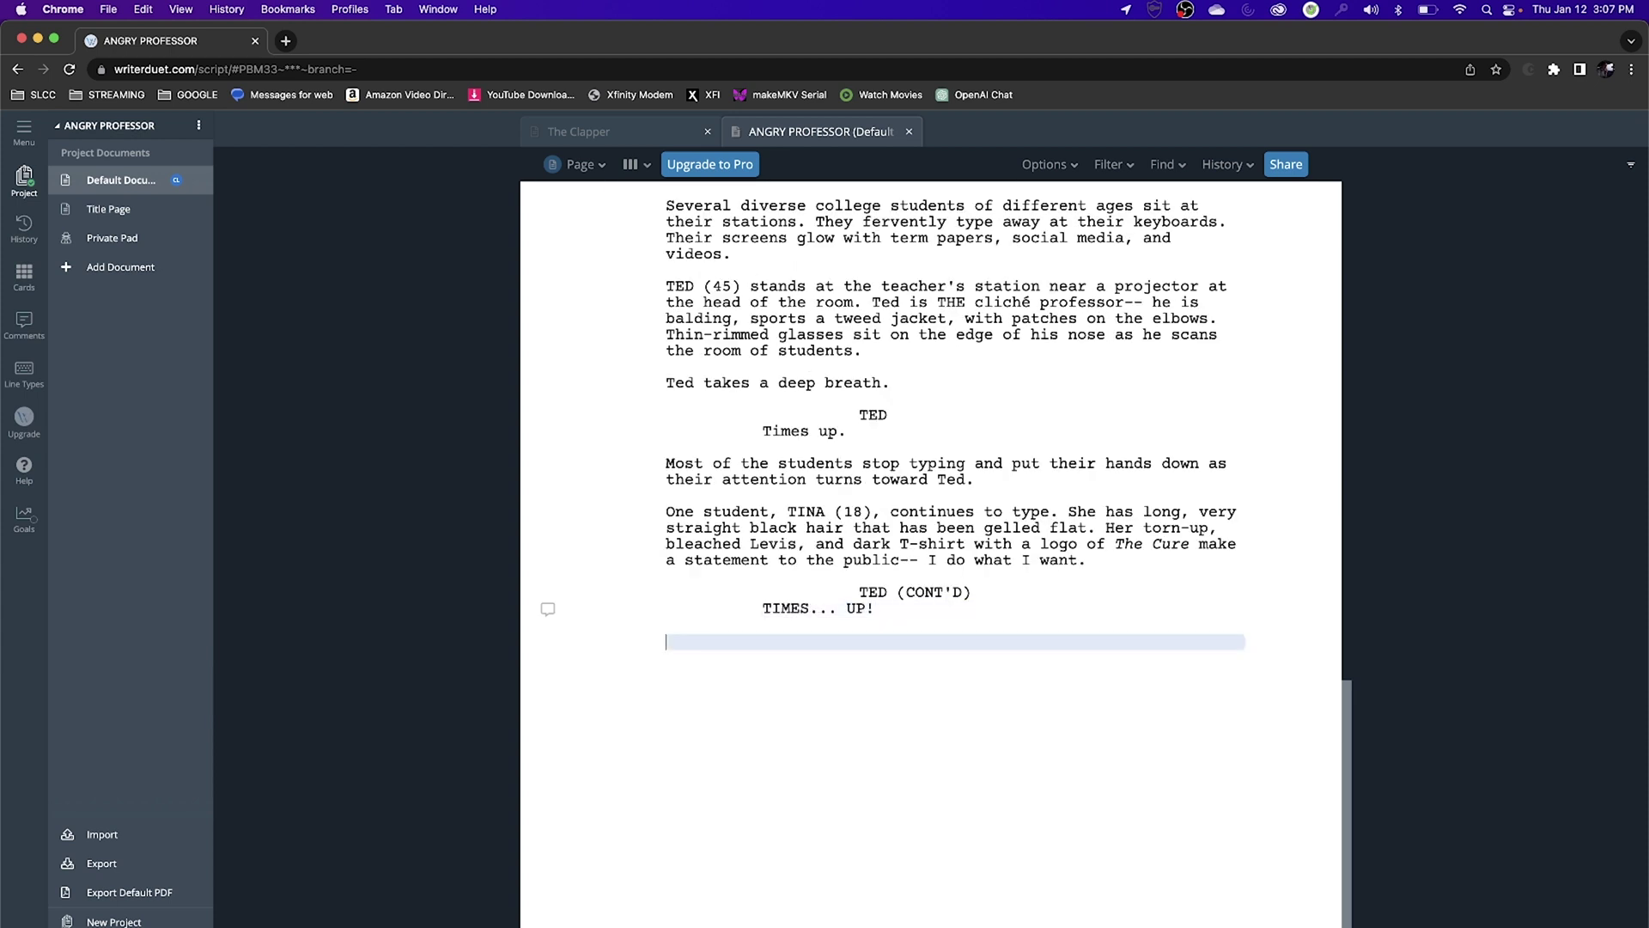
# - Add two action paragraphs: Tina ignores Ted and types at her screen; Ted puckers his lips, squints and tightens his hands into meaty fists
pyautogui.write("Ted does not exist in Tina's world. She types away and stares at her screen.  Ted's lips pucker. His eyes squint. He slowly tightens his hands into meaty fists.")
pyautogui.press('Up')
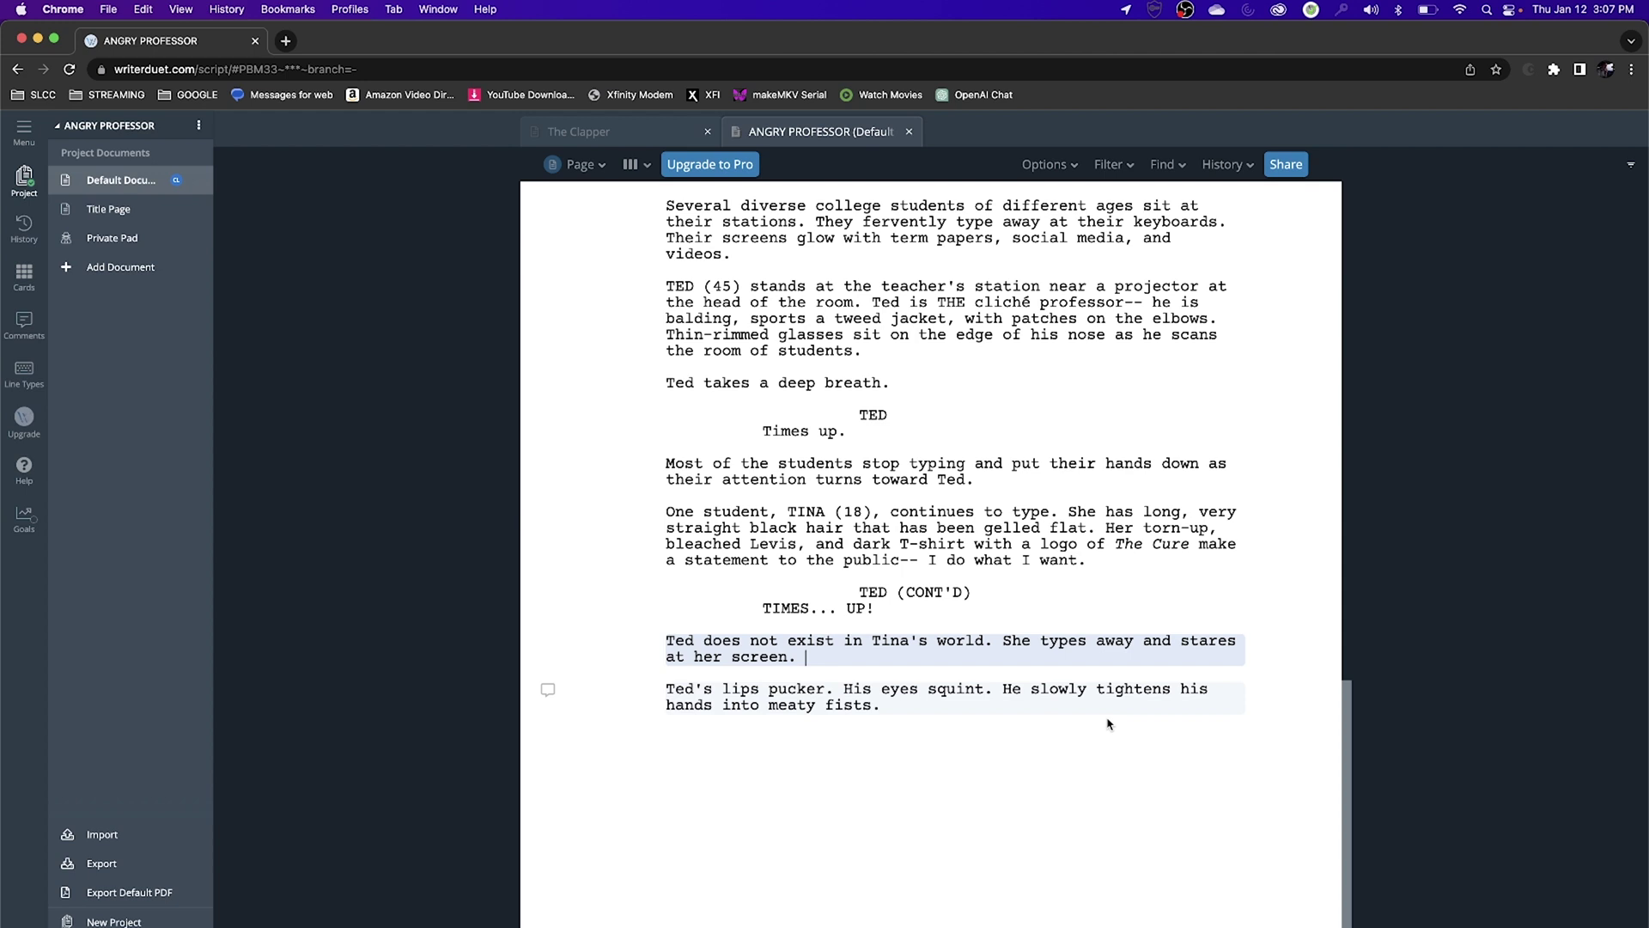
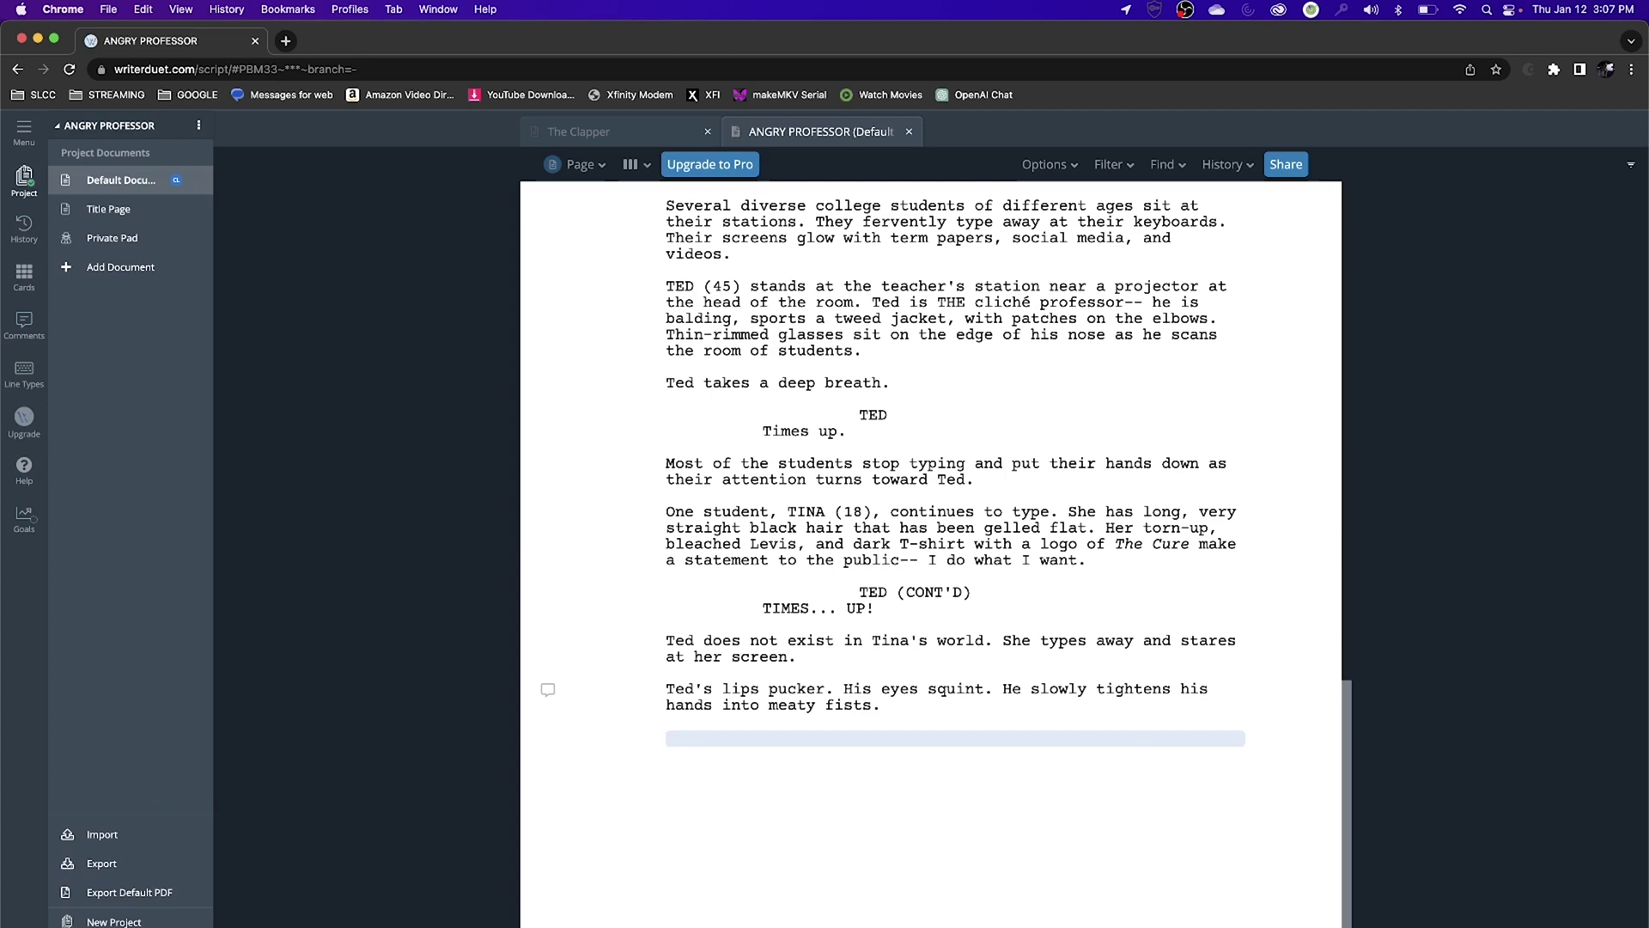
# - Give TED another dialogue block below the action paragraphs with the line "Little Miss. What's your glitch?"
pyautogui.press('Tab')
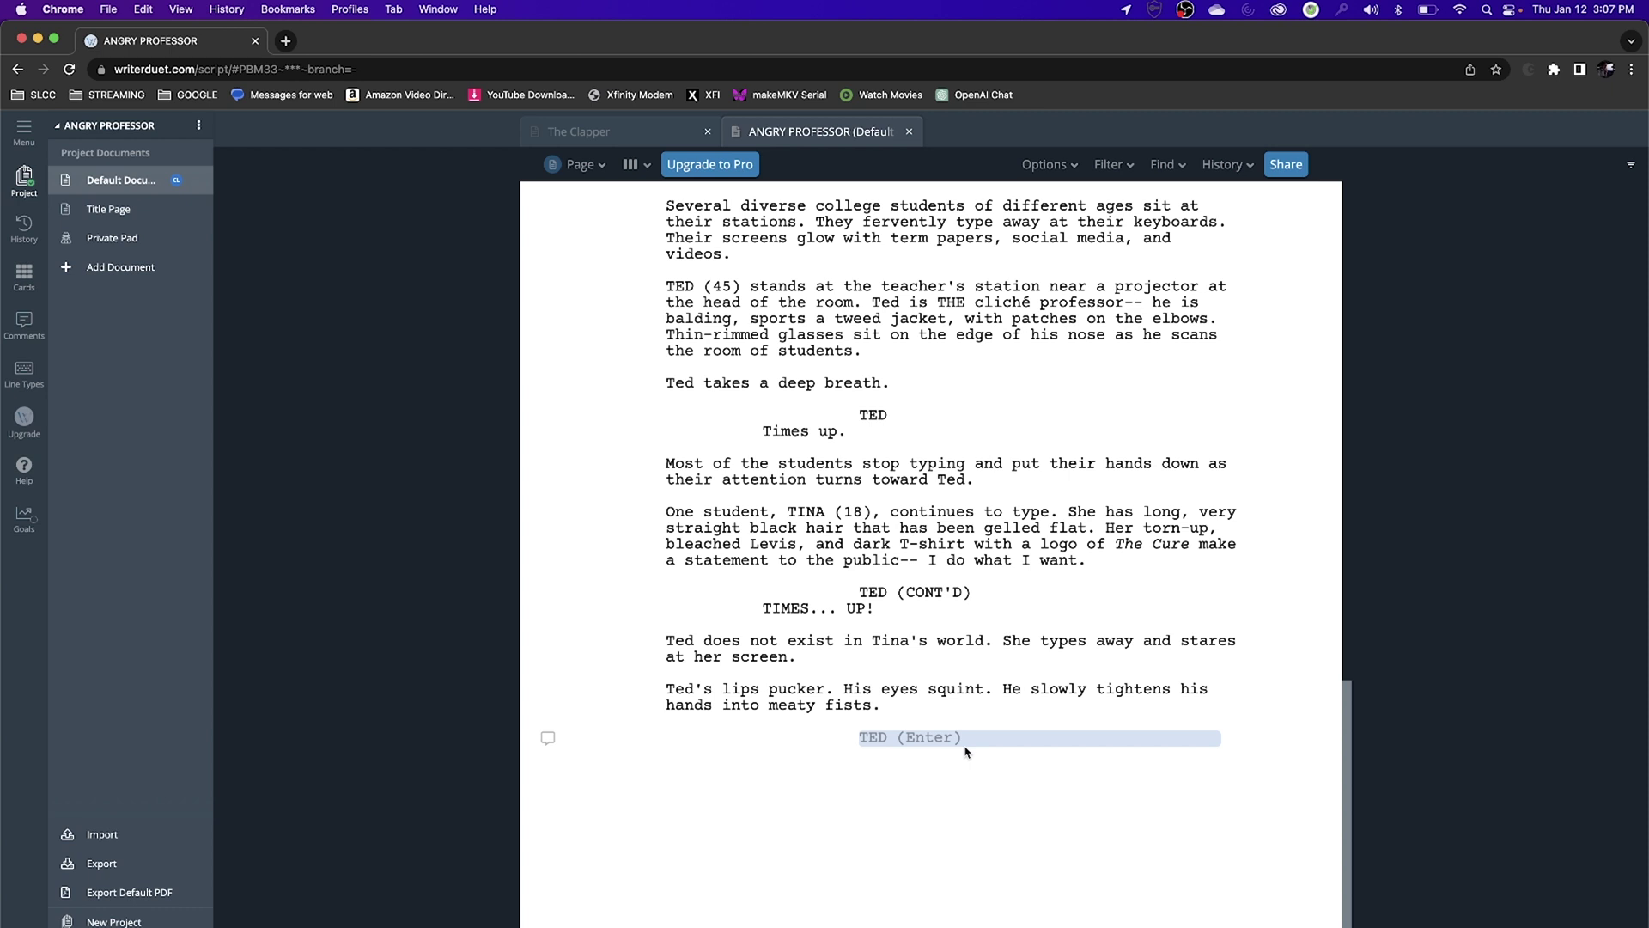
pyautogui.press('Return')
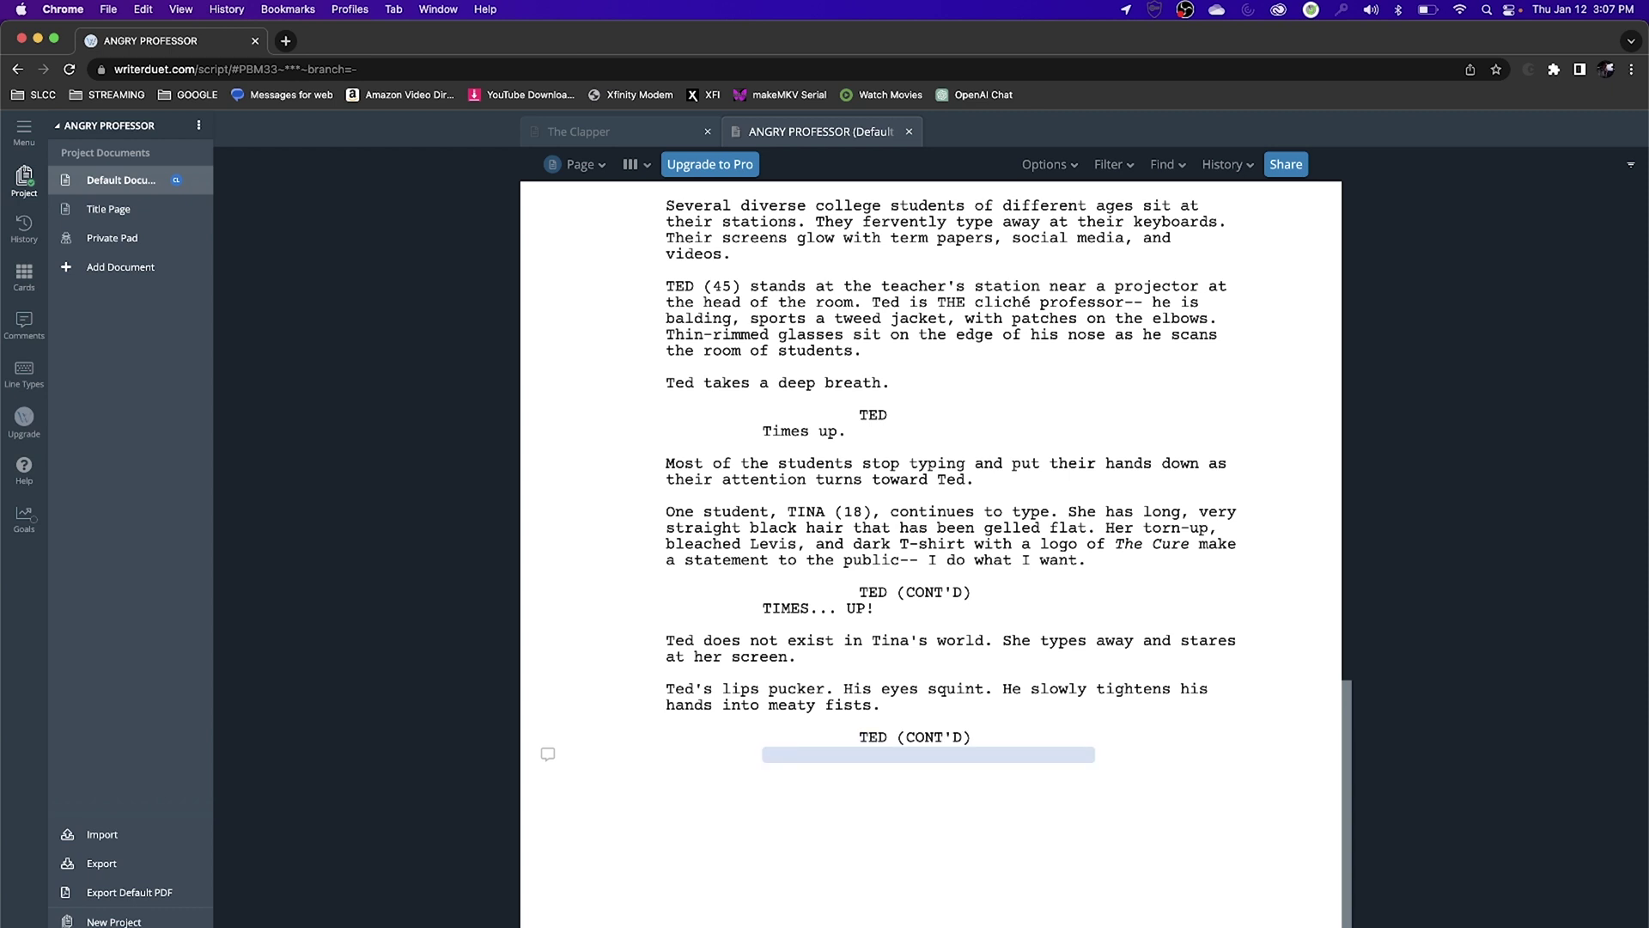
pyautogui.write("Little Miss. What's your glitch?")
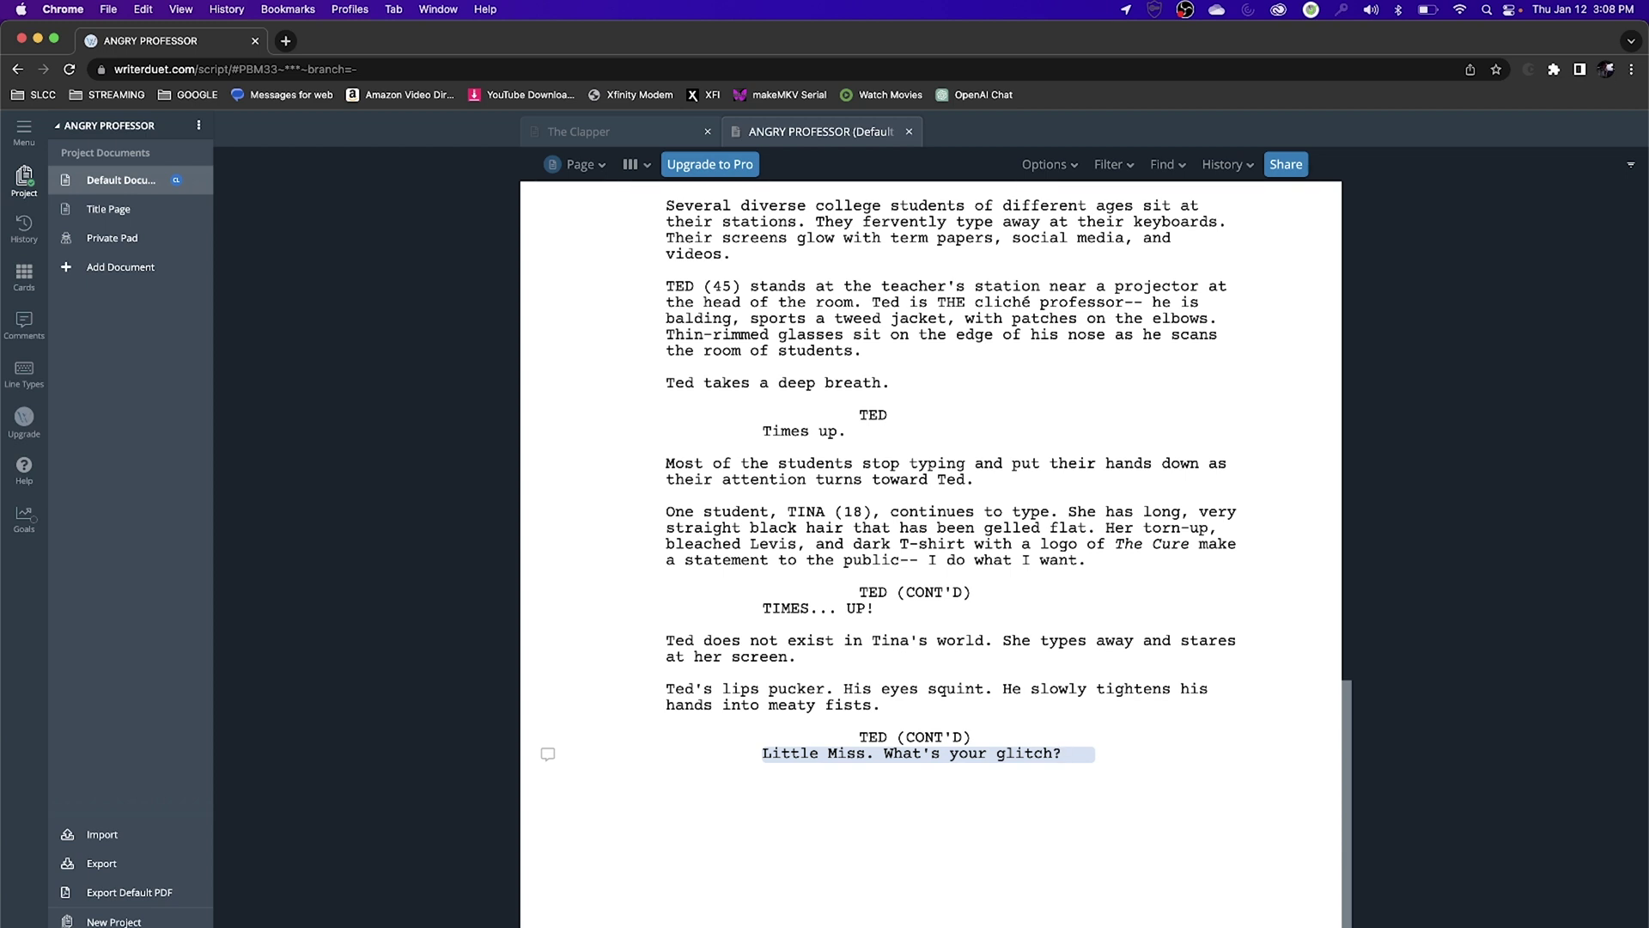
pyautogui.press('Return')
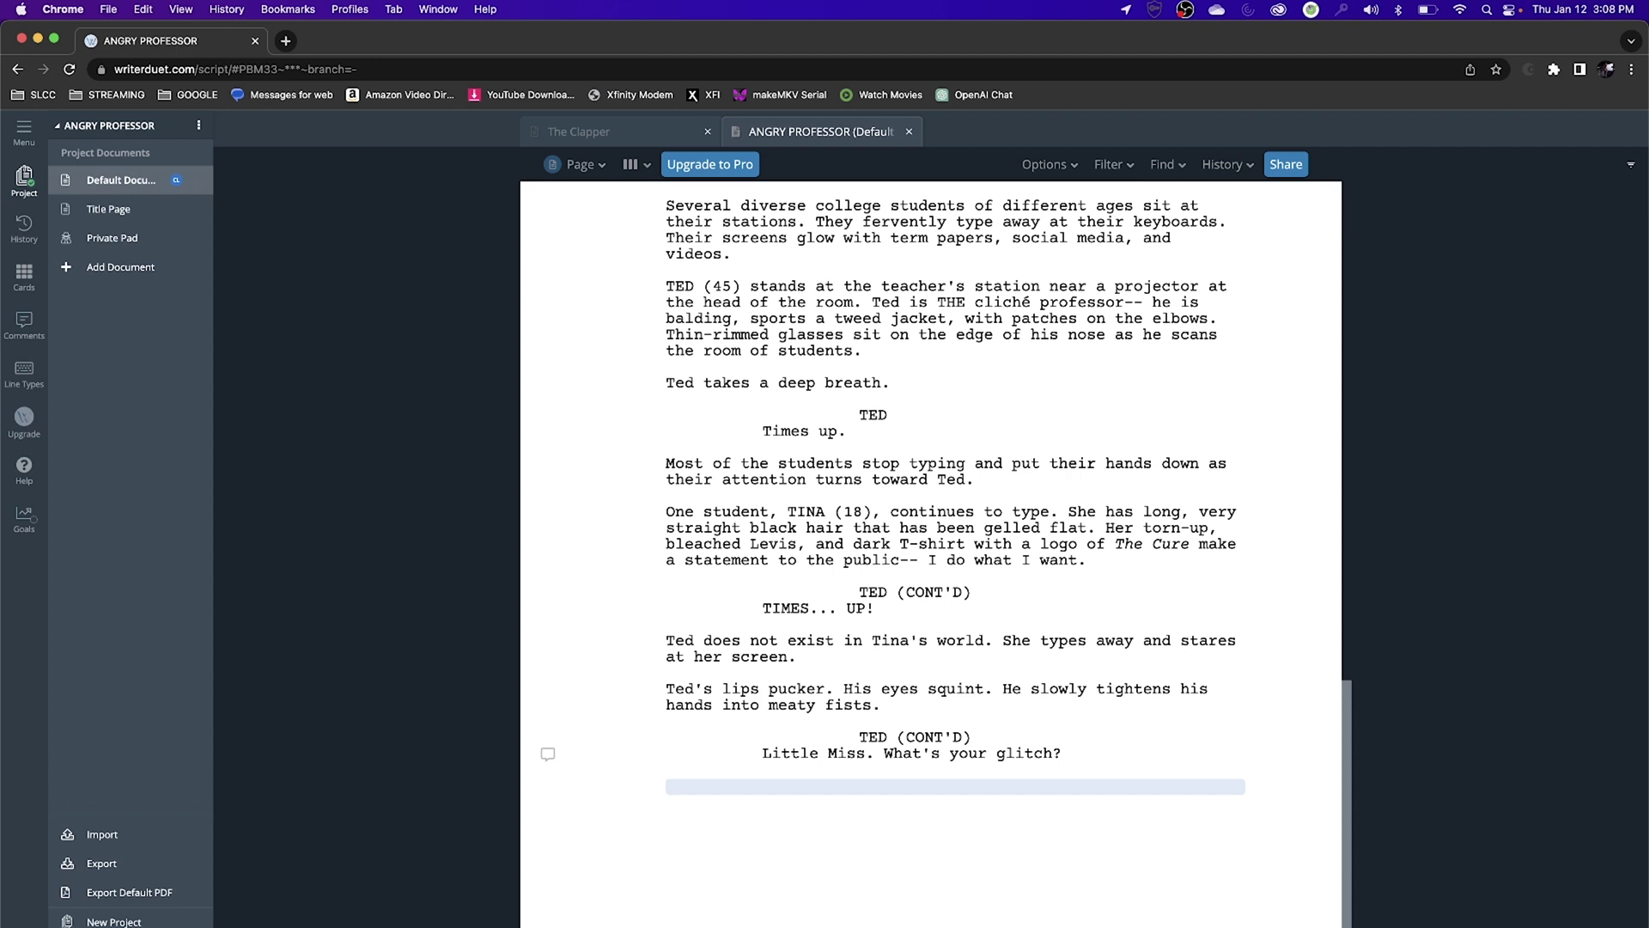
# - Add the action line "Tina stops typing and slowly looks up to Ted." followed by a TINA dialogue block reading "Excuse me?"
pyautogui.write('Tina stops typing and slowly looks up to Ted.')
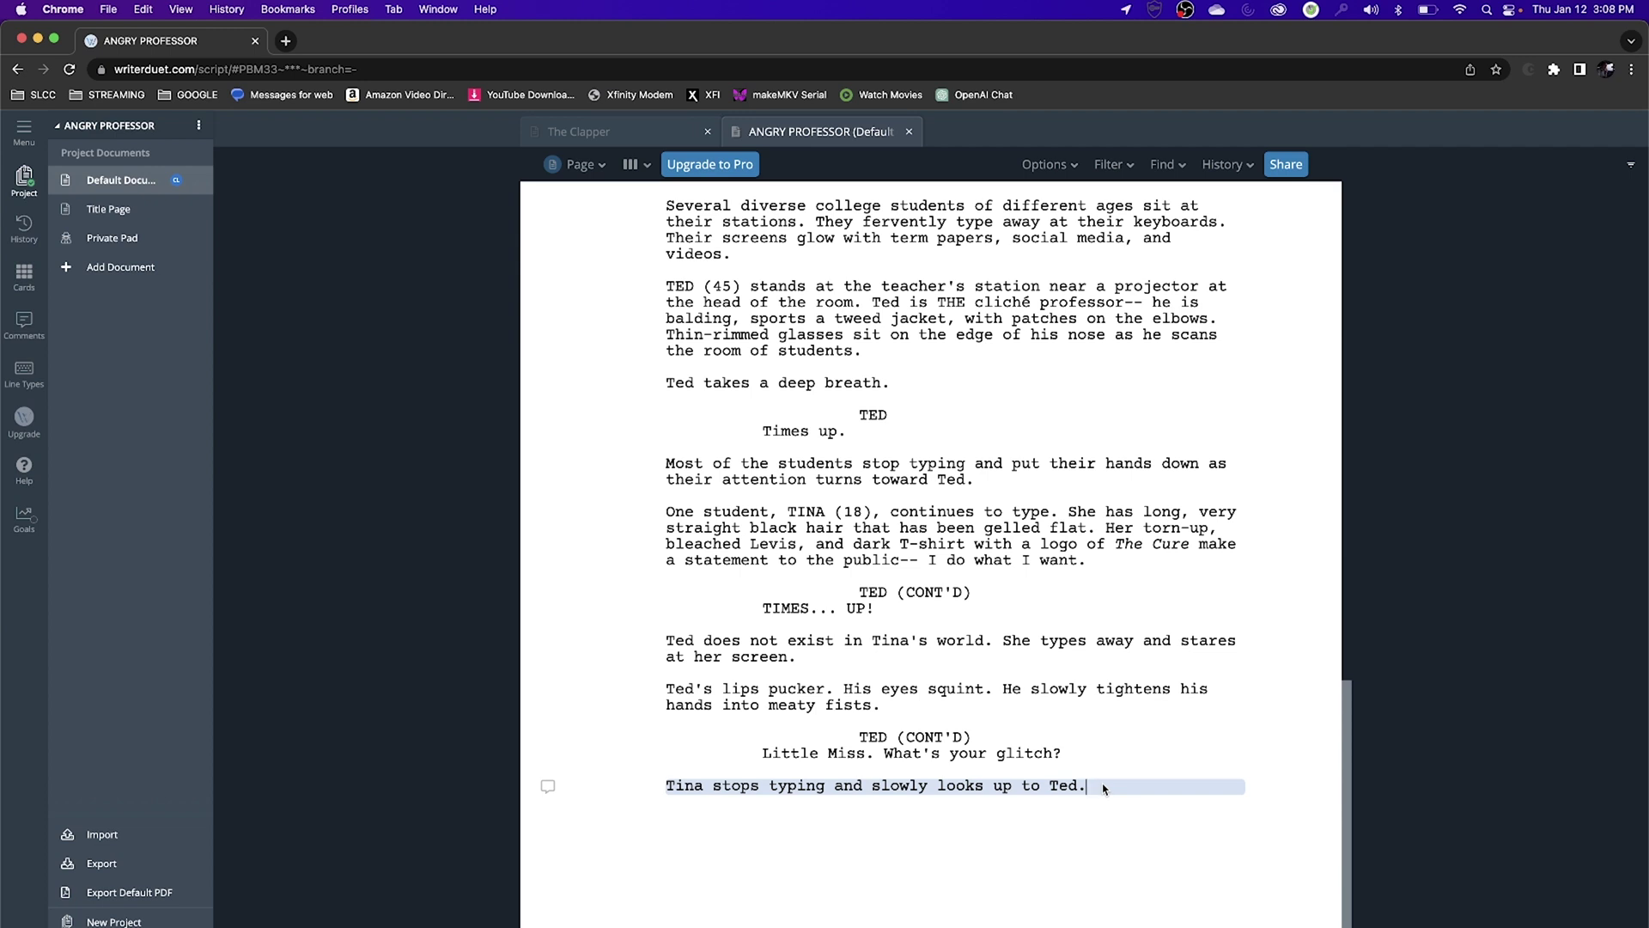
pyautogui.press('Return')
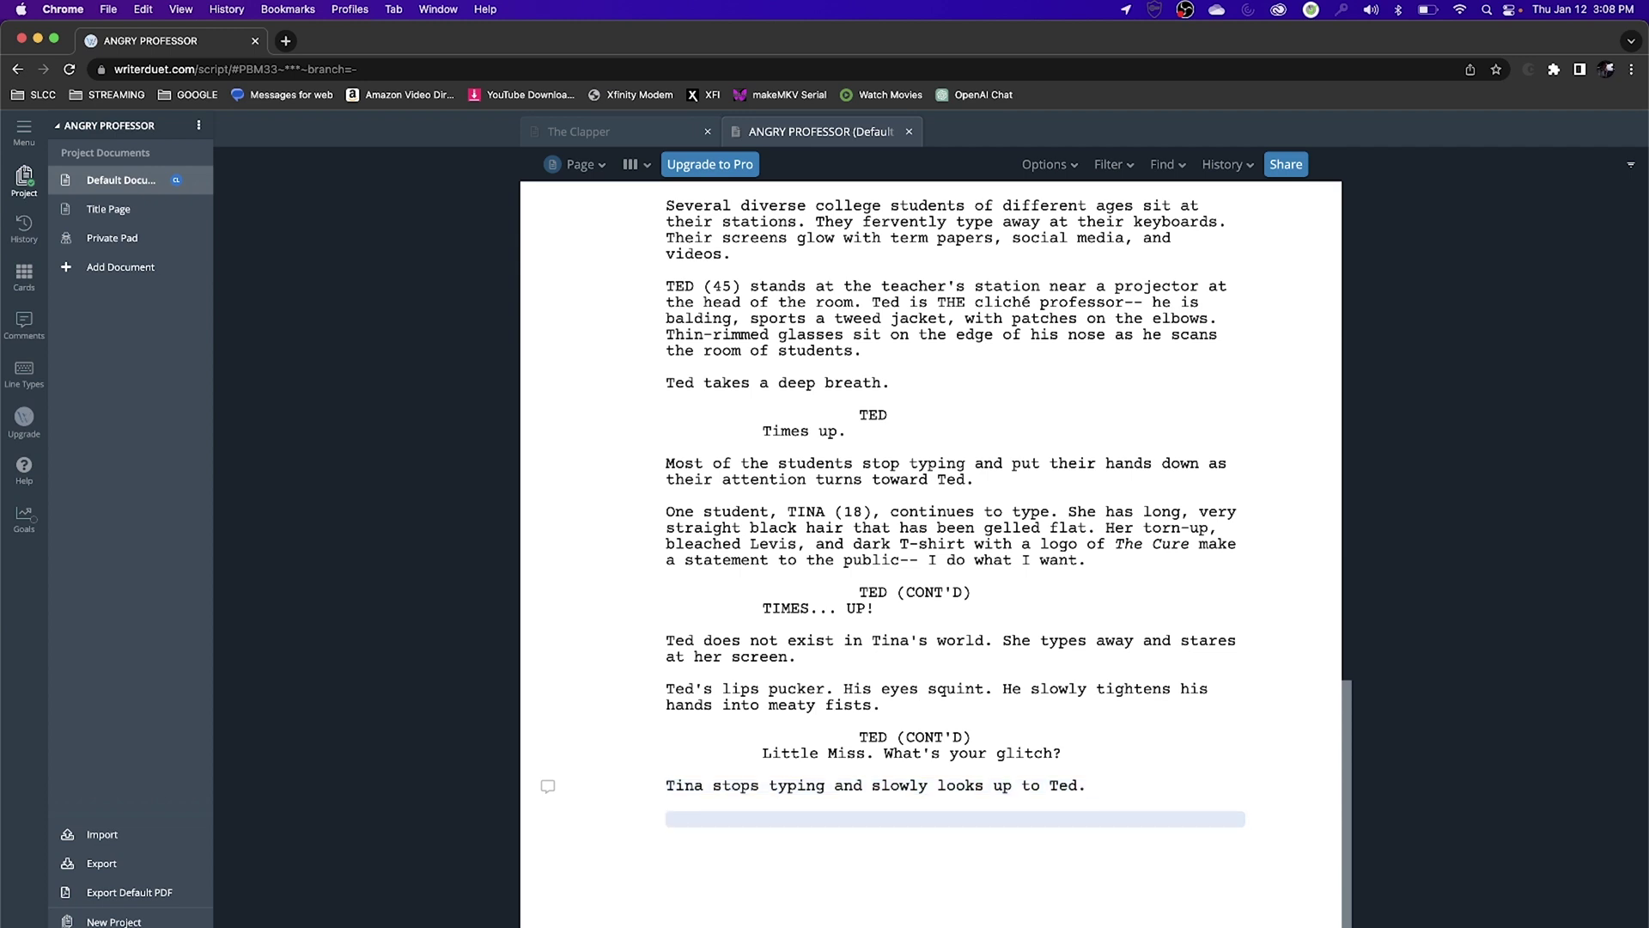
pyautogui.press('Tab')
pyautogui.write('TINA')
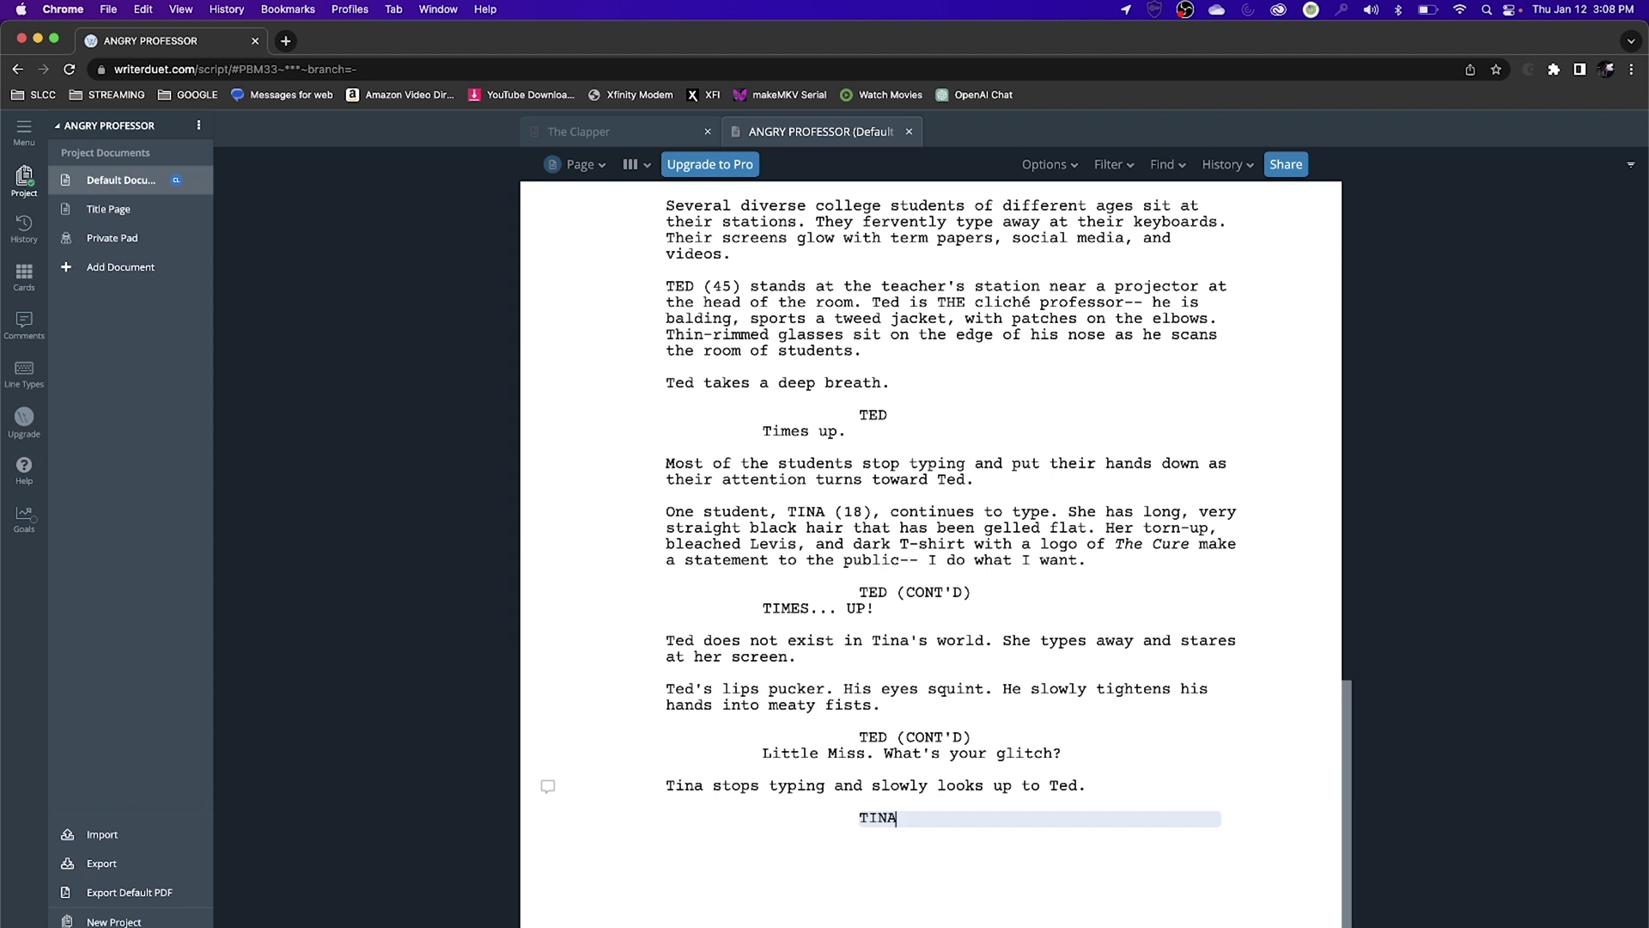
pyautogui.press('Return')
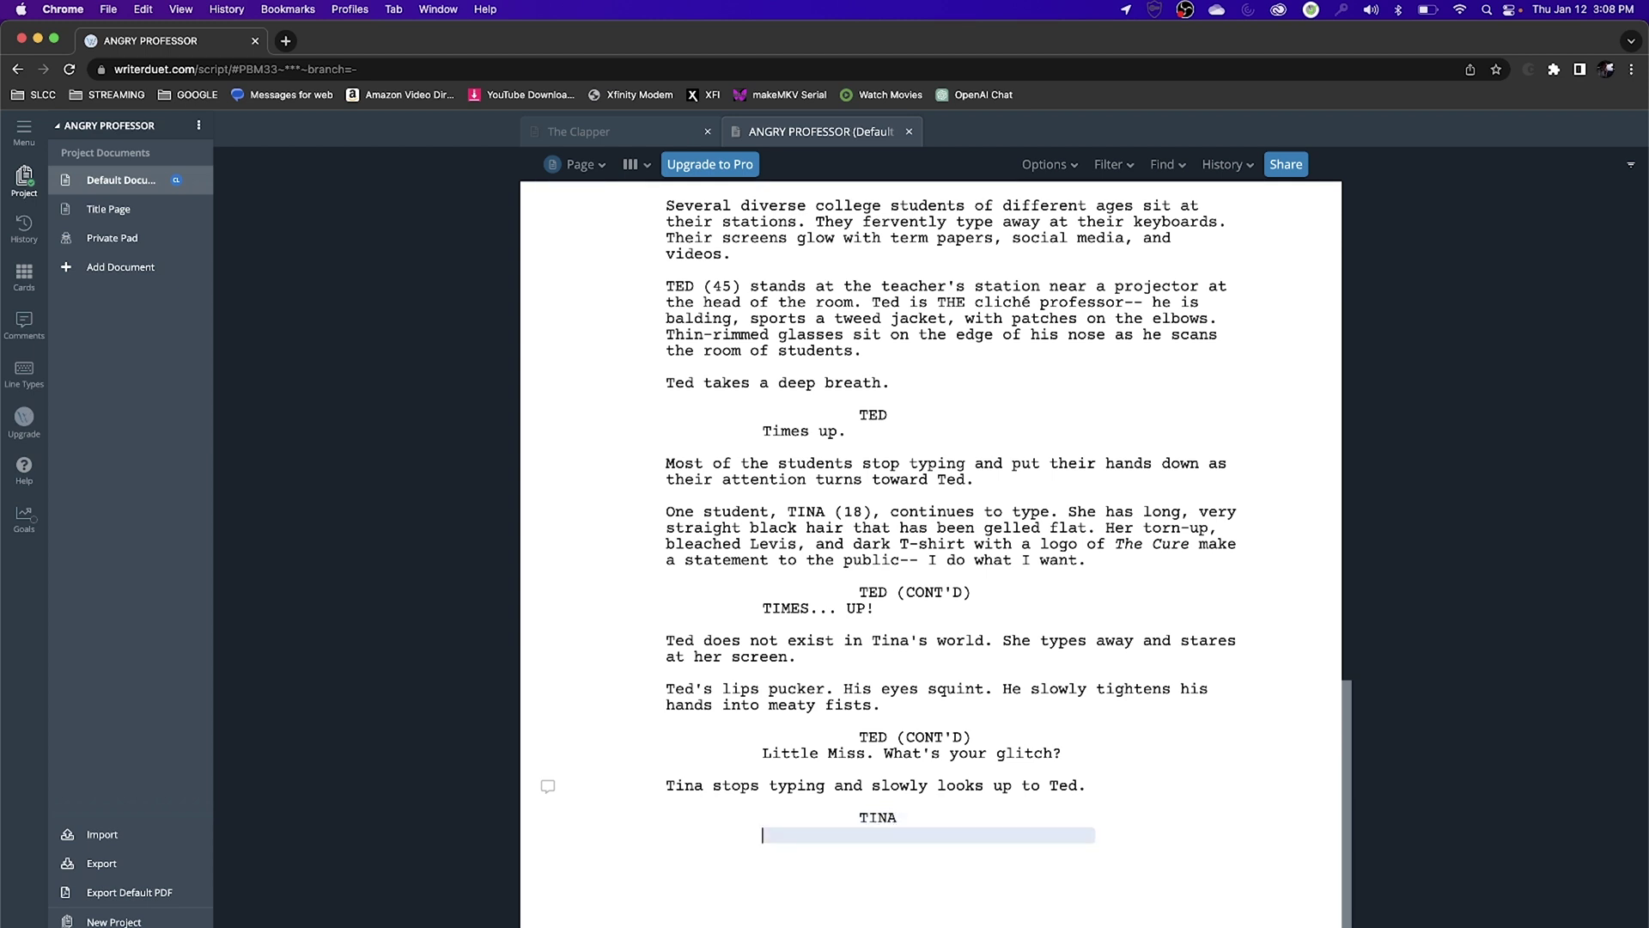
pyautogui.write('Excuse me?')
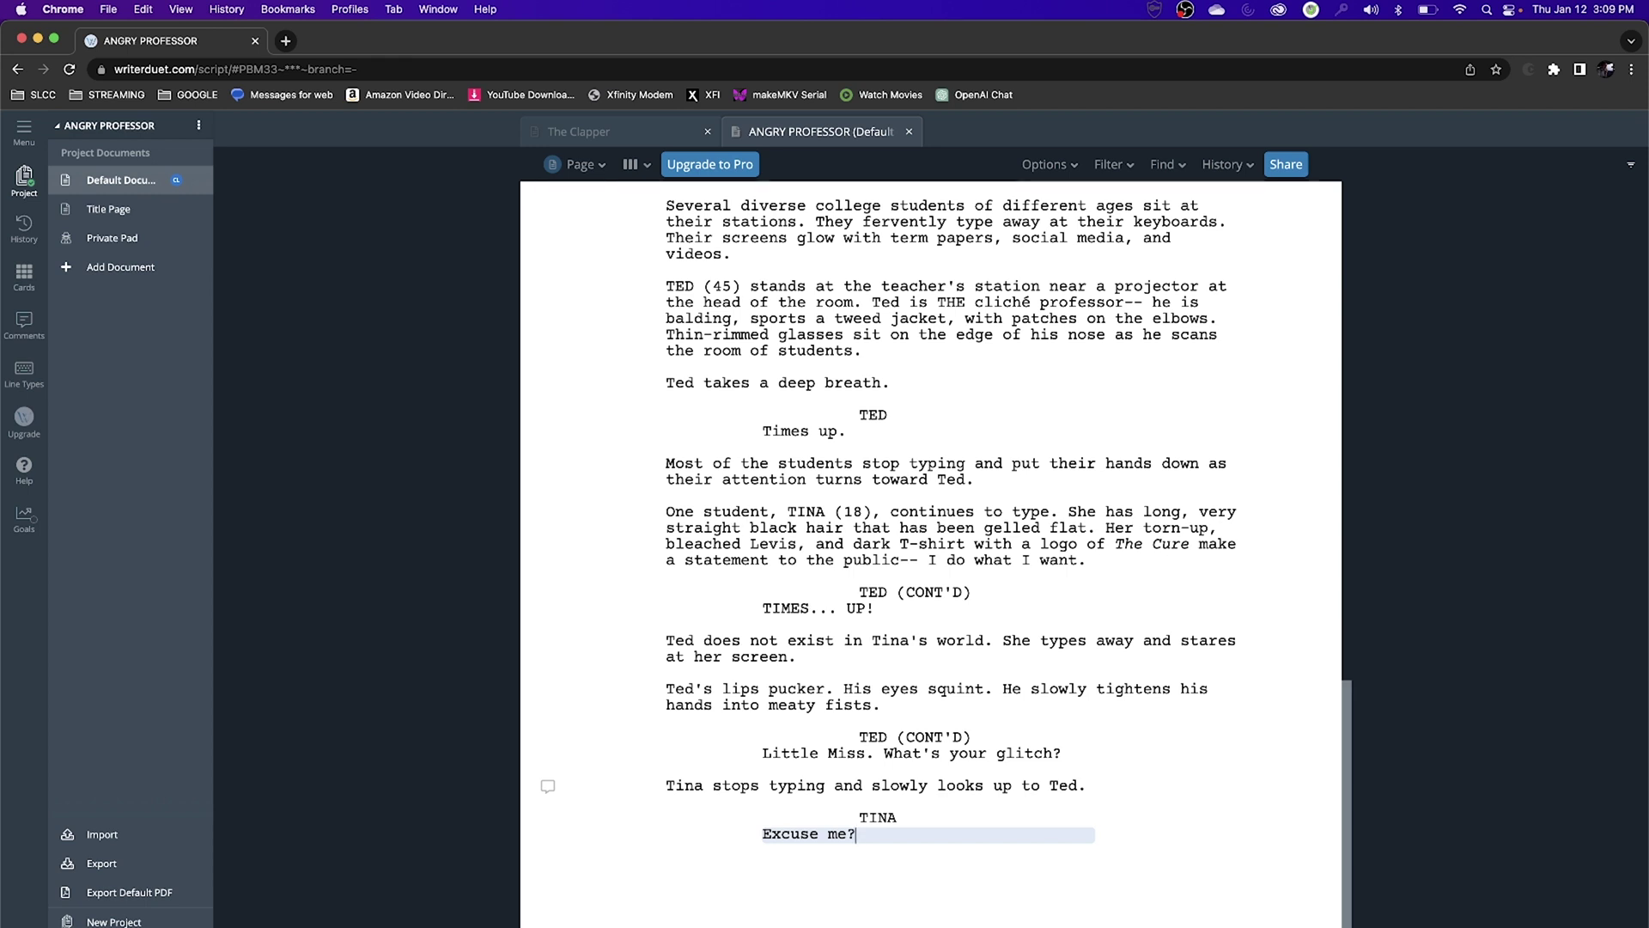
# - Add a TED dialogue block below Tina's line reading "I think you heard heard me."
pyautogui.press('Return')
pyautogui.press('Tab')
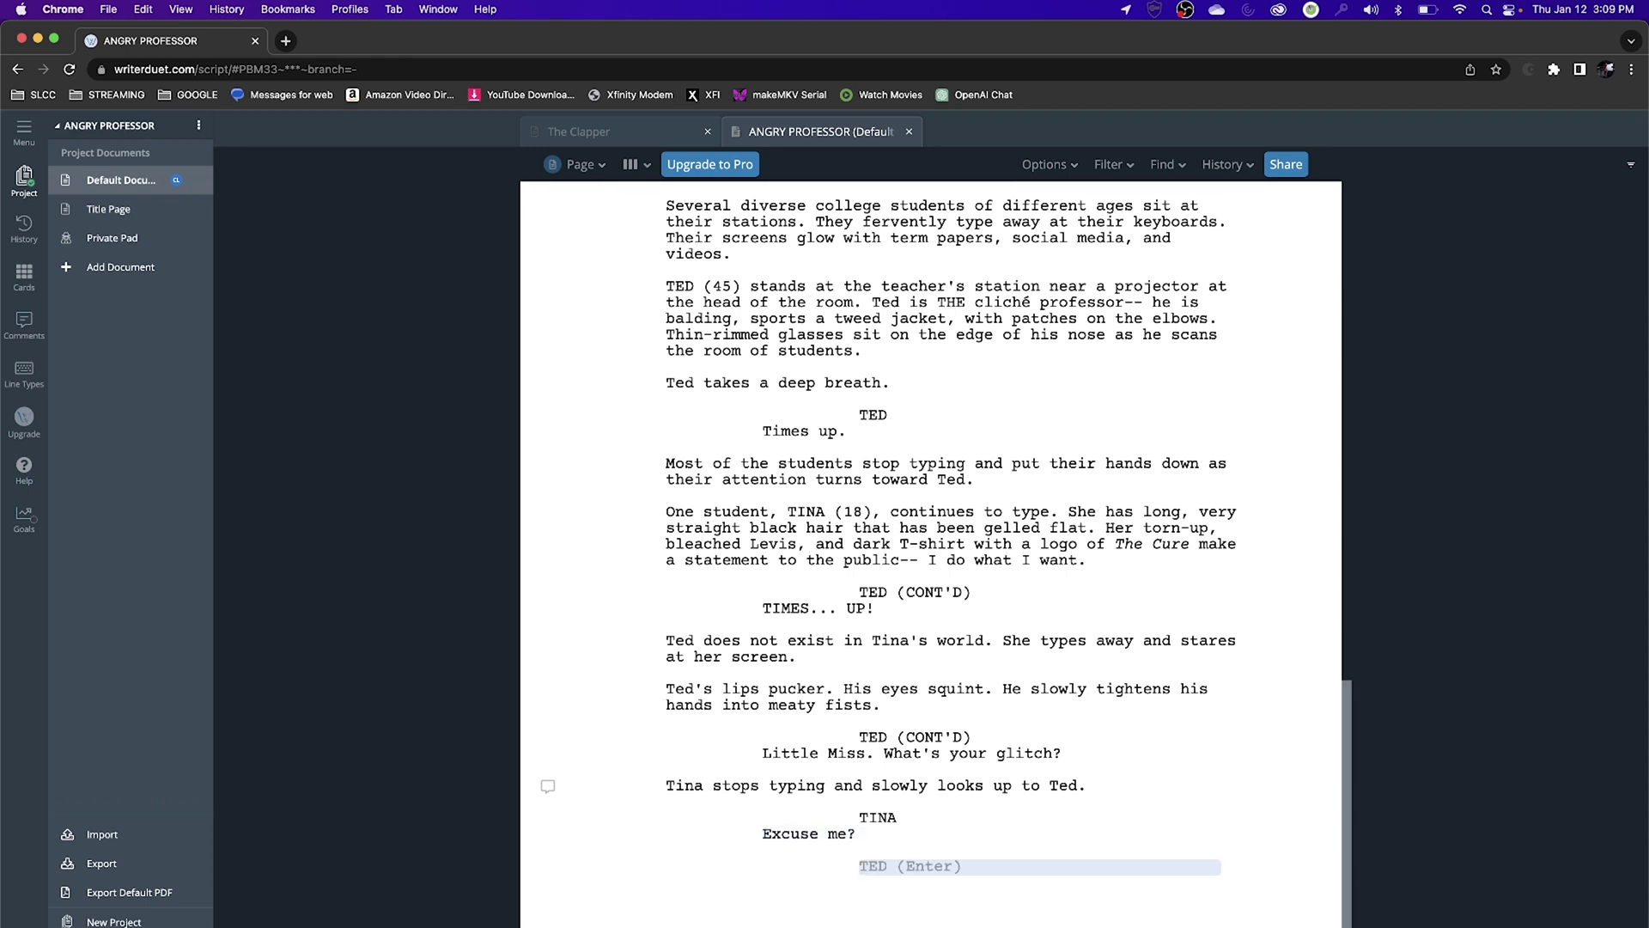
pyautogui.press('Return')
pyautogui.write('I ')
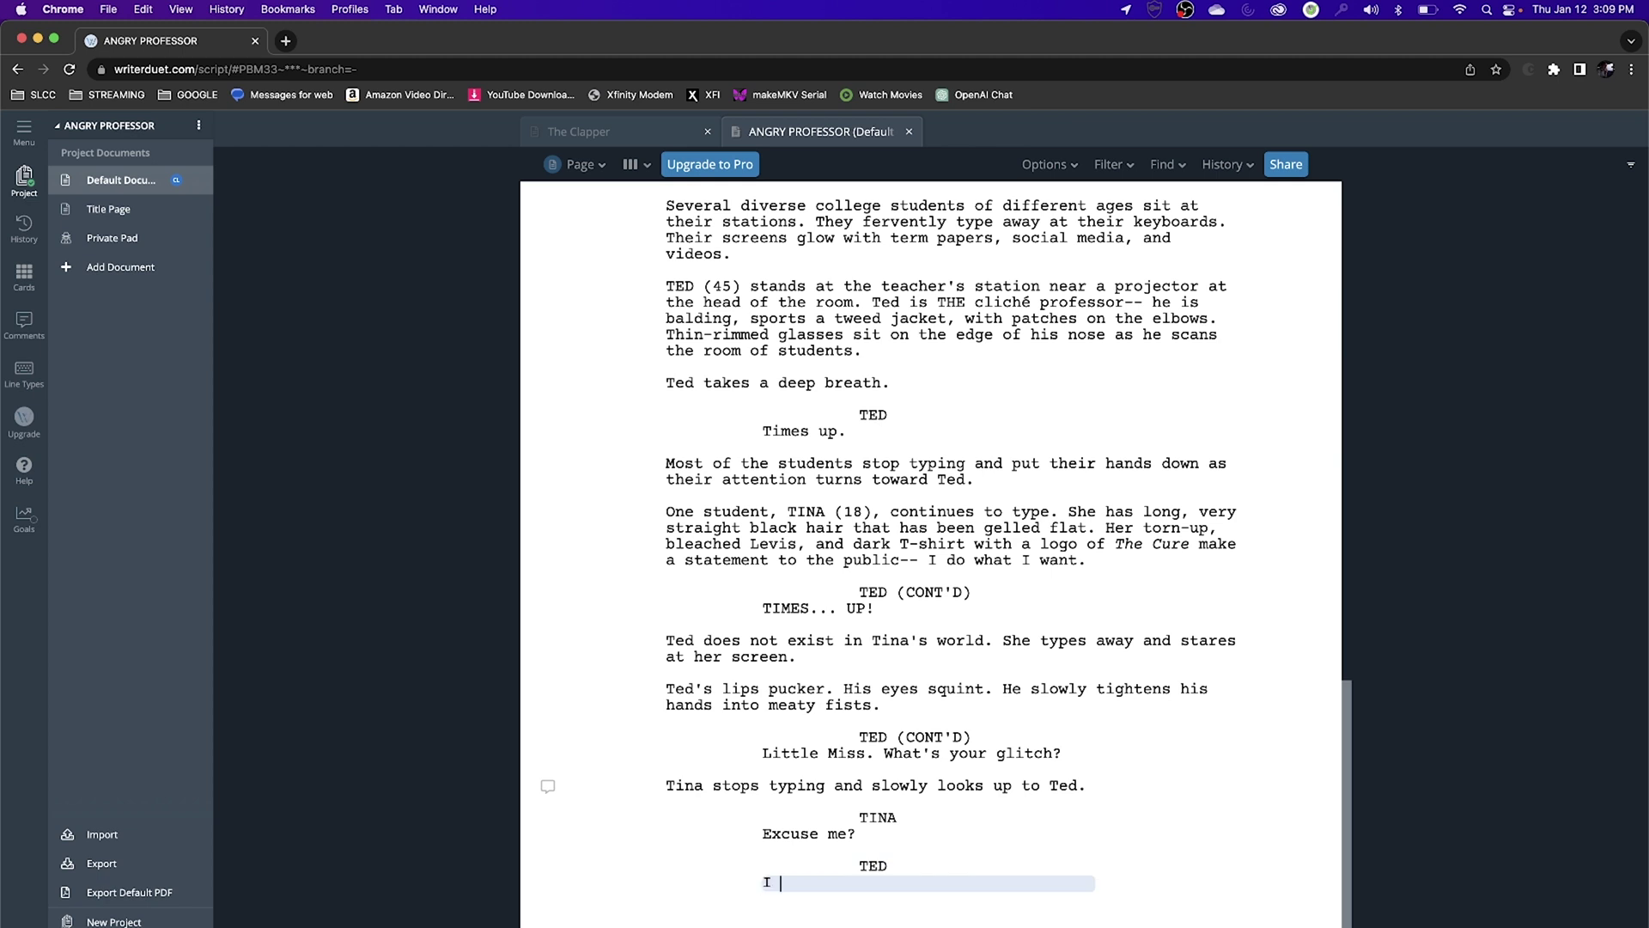
pyautogui.write('think you heard heard me.')
pyautogui.press('Return')
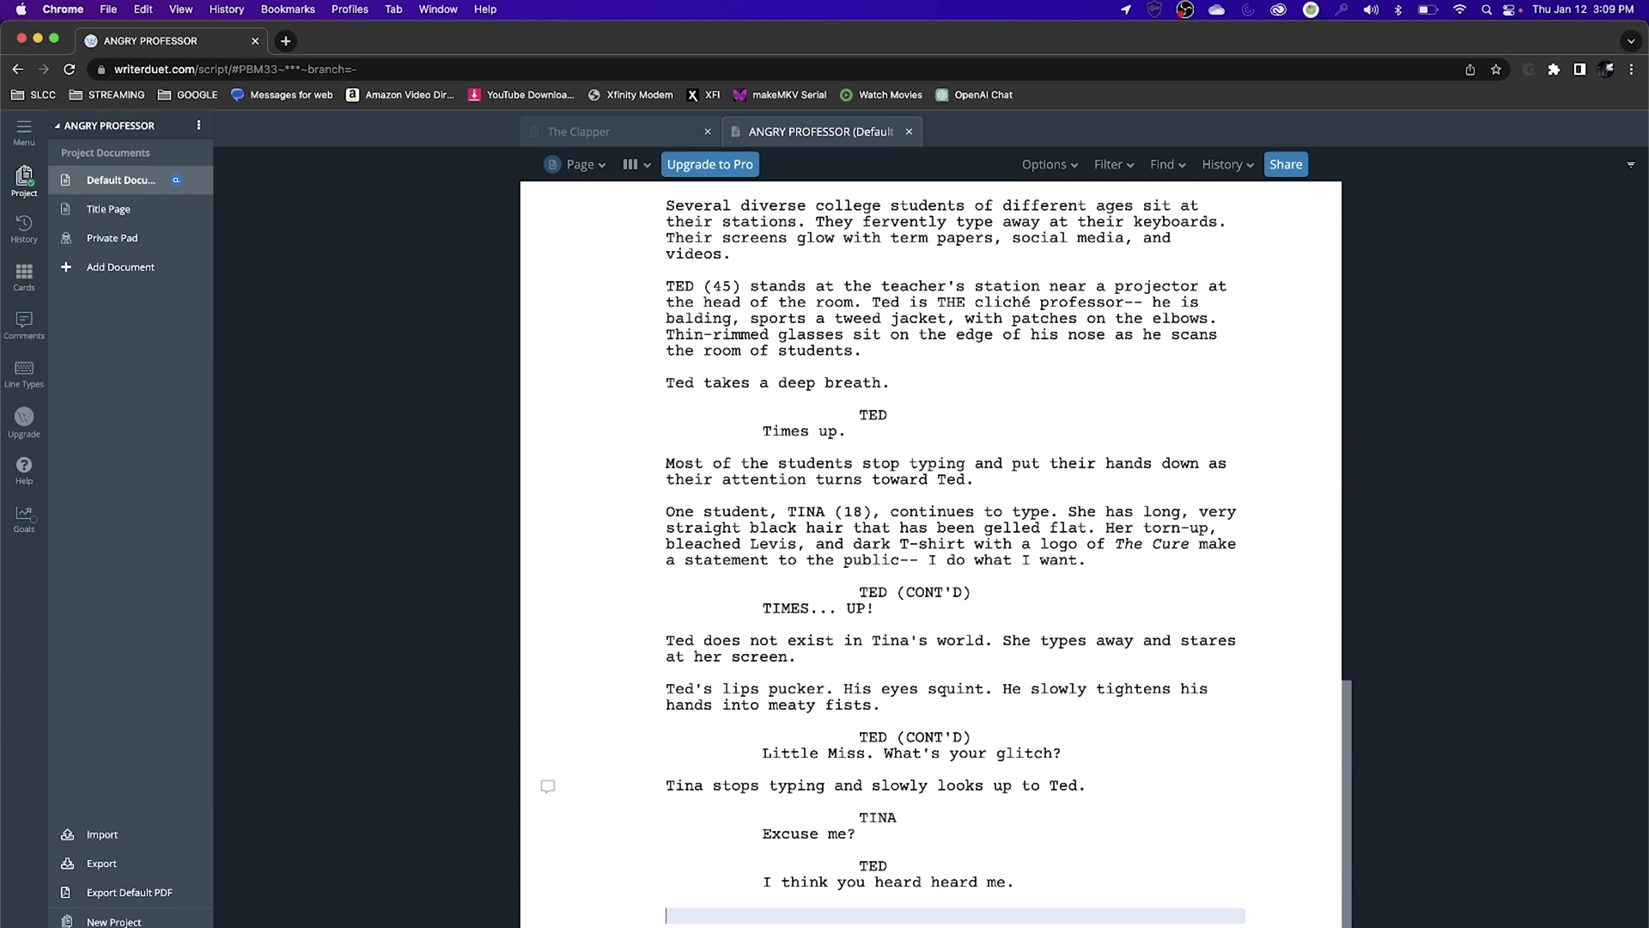
pyautogui.press('Tab')
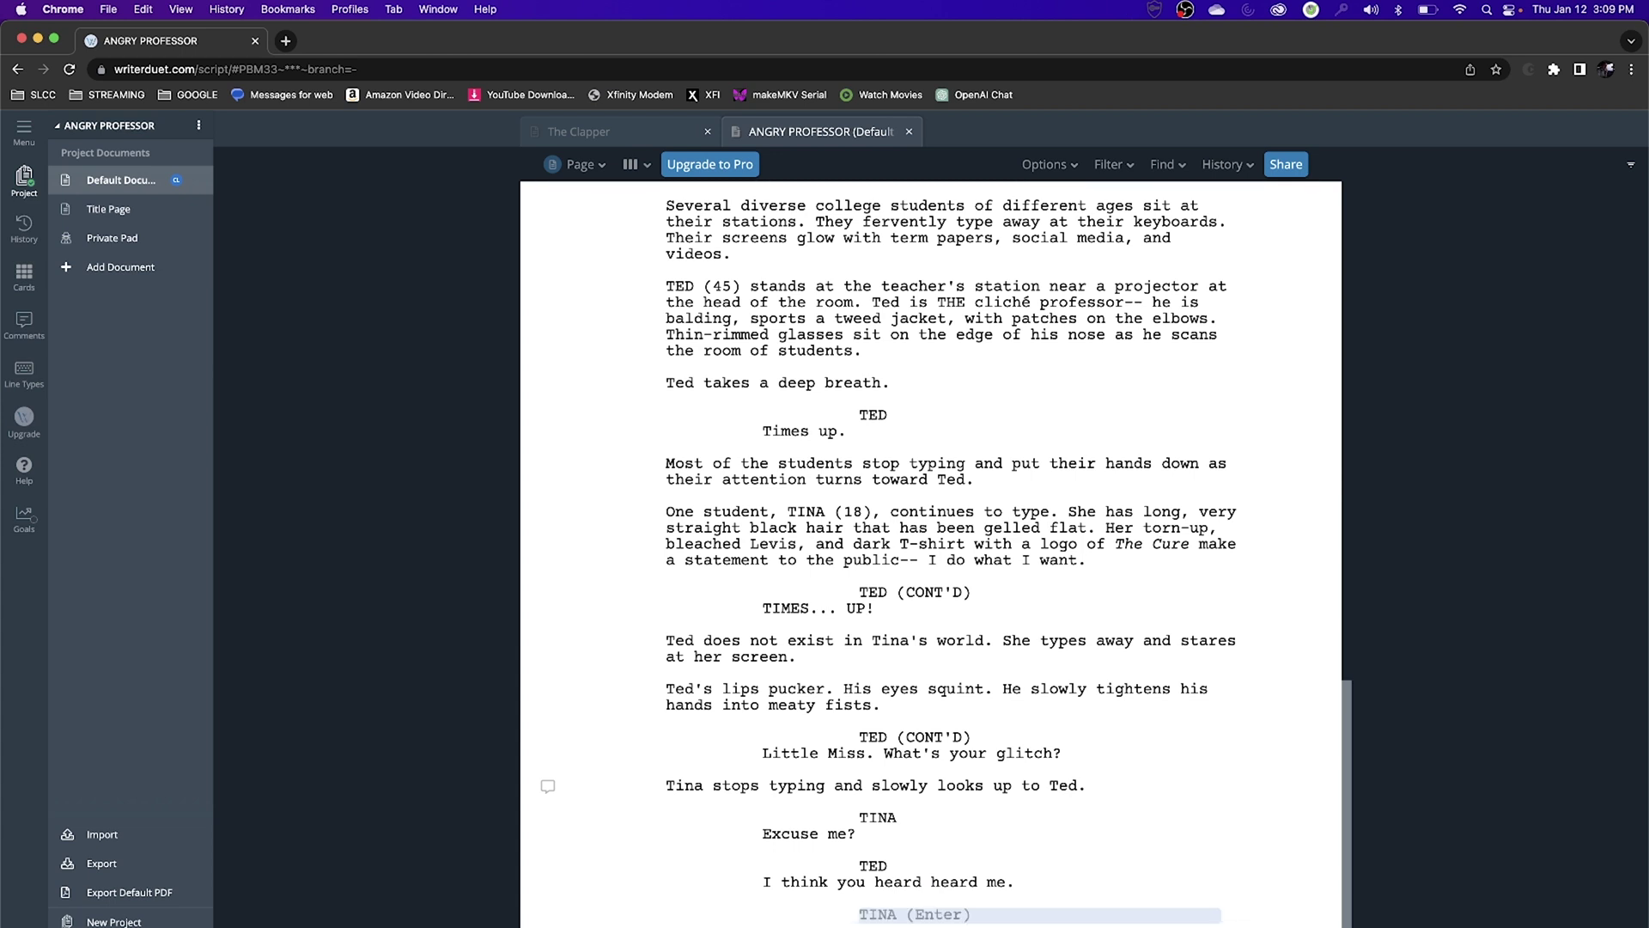
pyautogui.press('BackSpace')
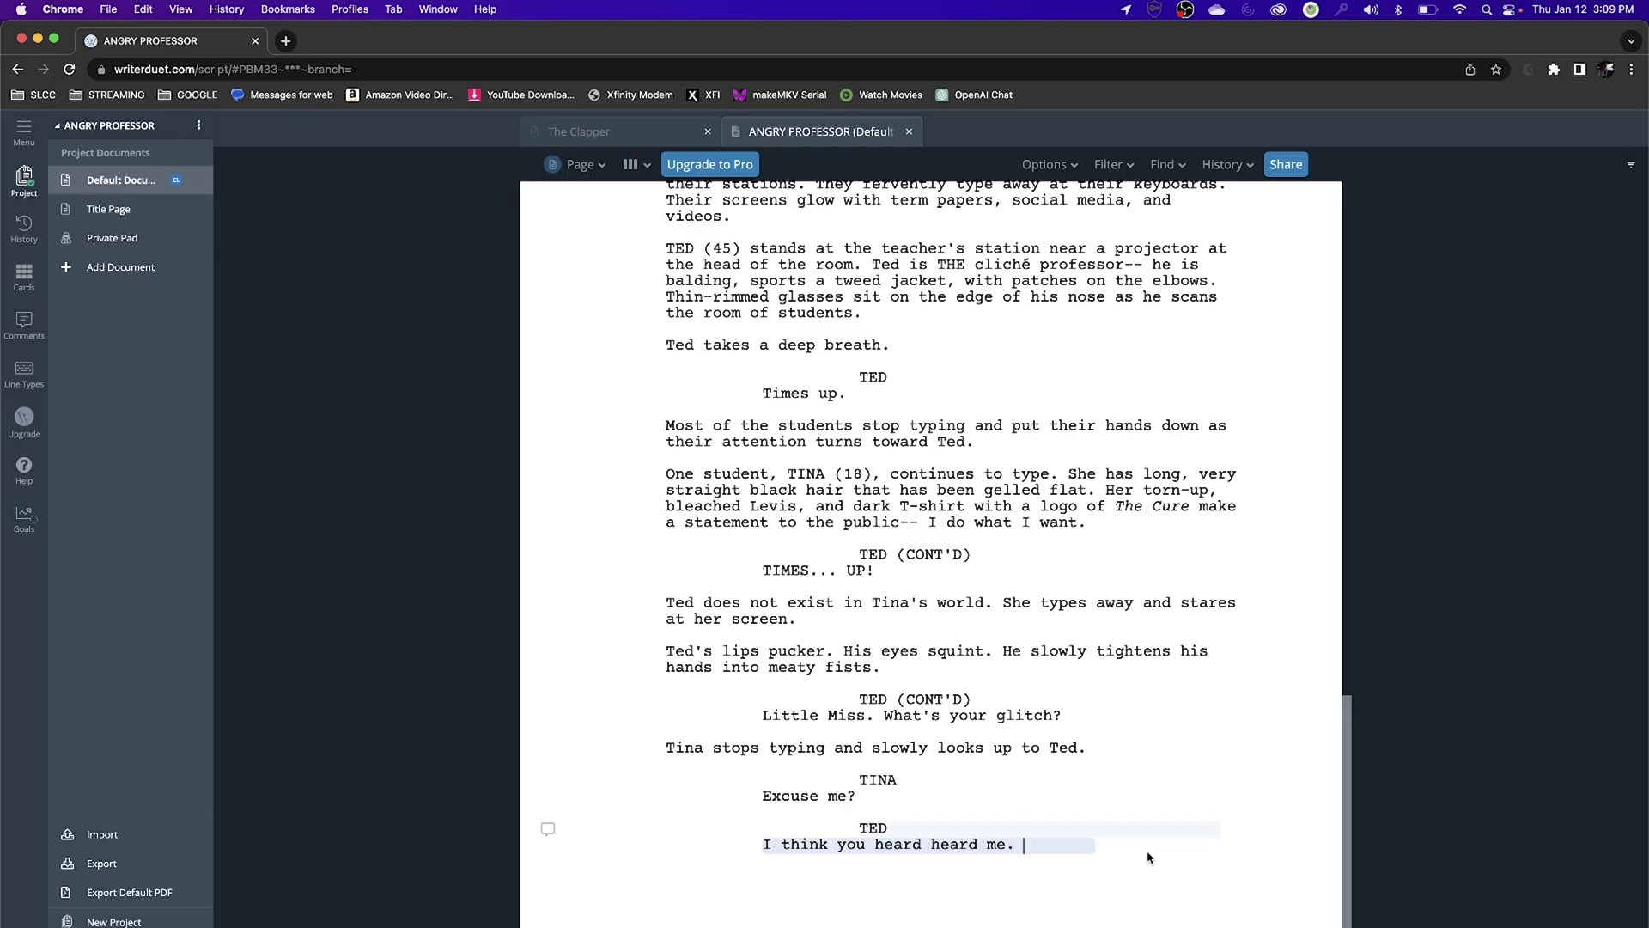
# - Add the scene heading "INT. TED'S HOME - KITCHEN - NIGHT" below Ted's last line of dialogue
pyautogui.press('Return')
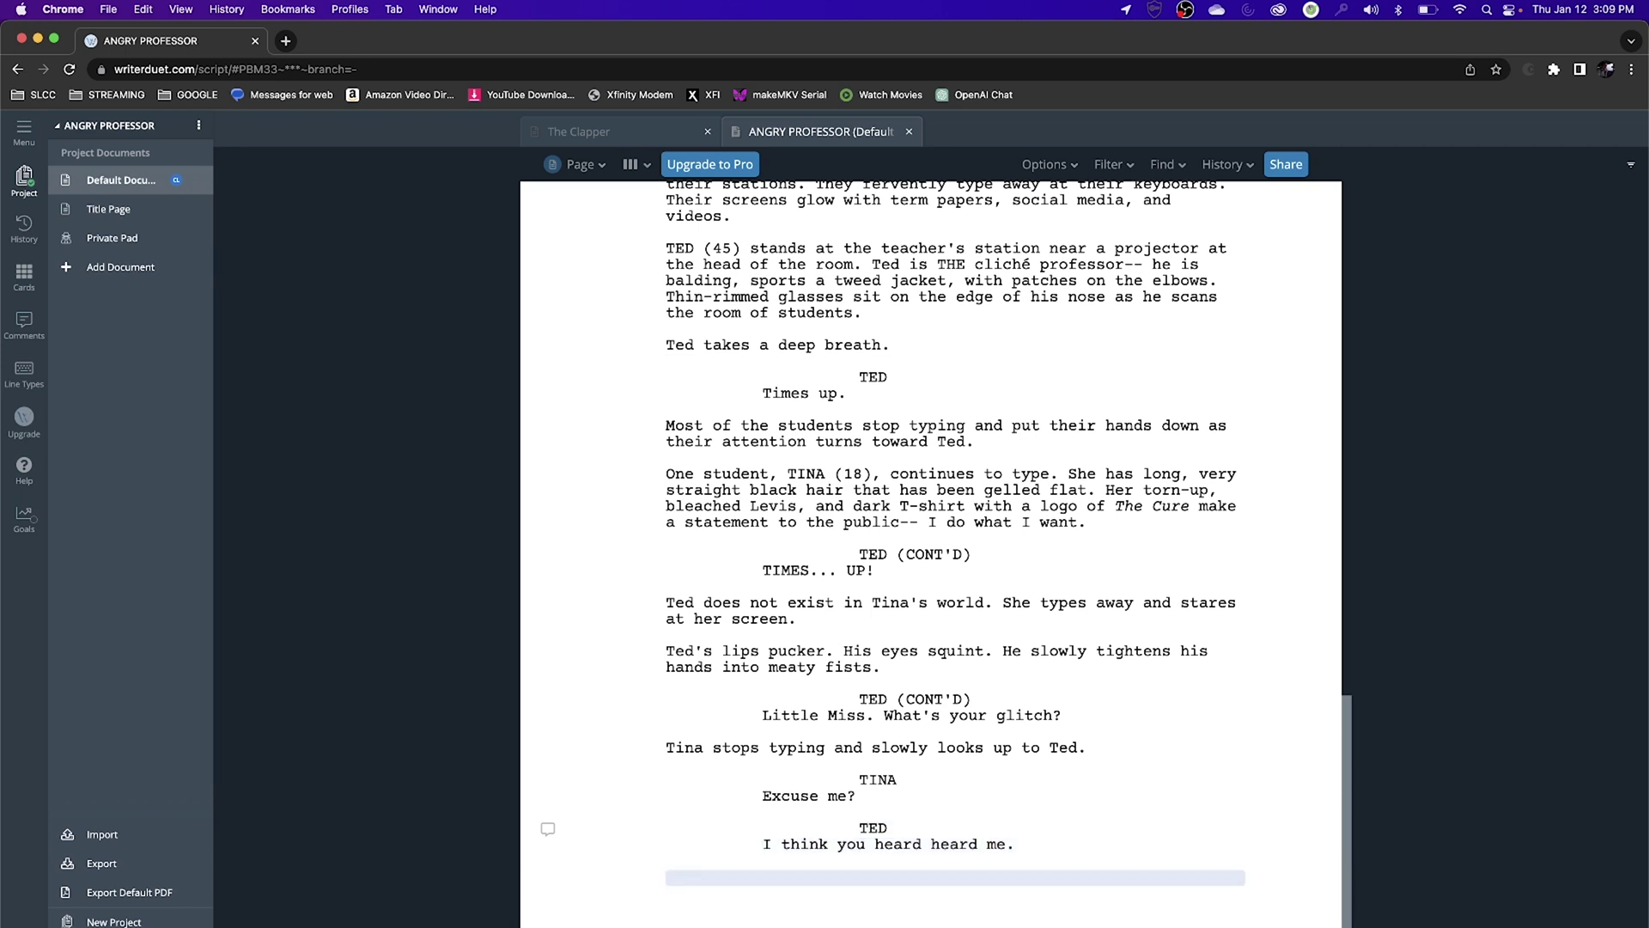
pyautogui.press('Return')
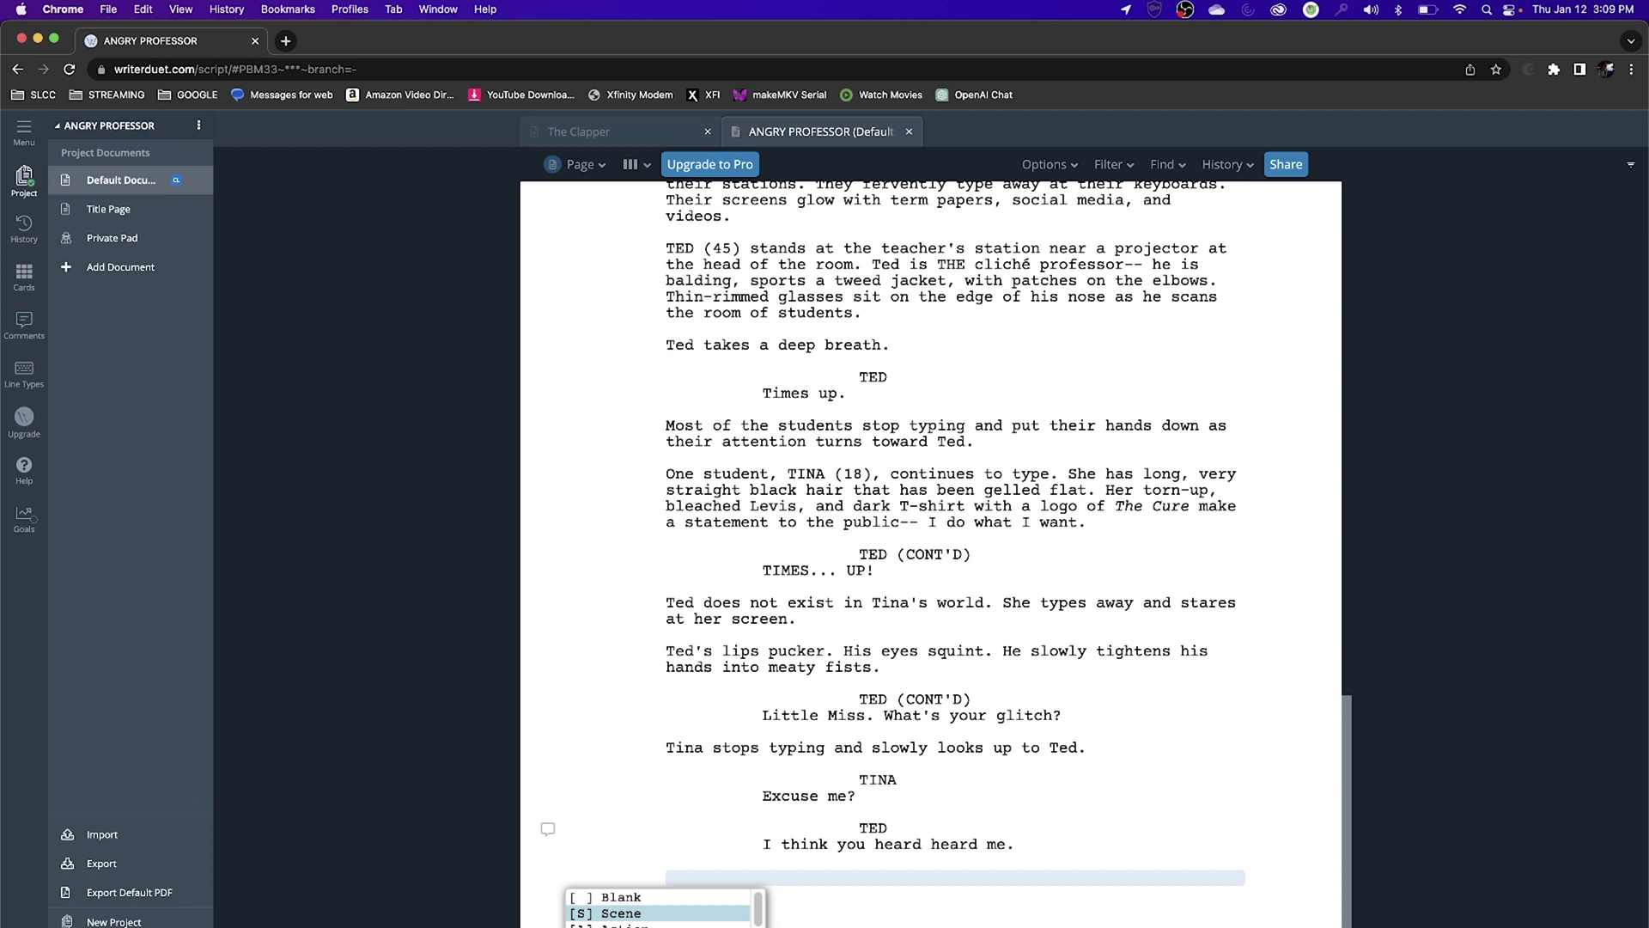
pyautogui.press('Return')
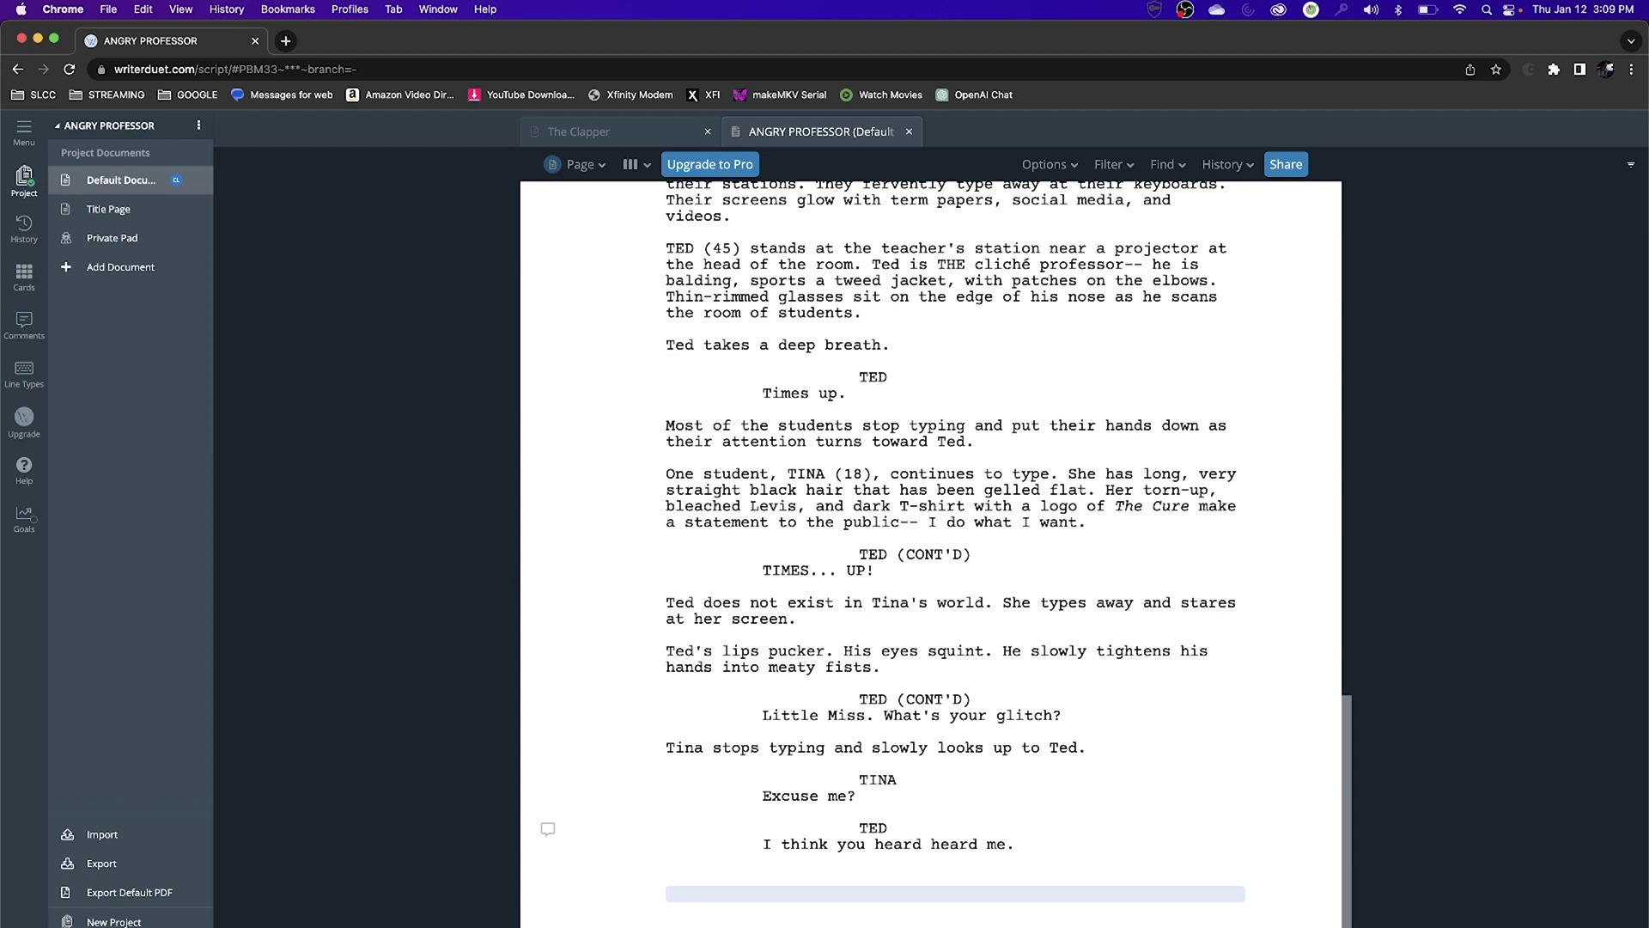
pyautogui.write("INT. TED'S HOME - KITCHEN - ")
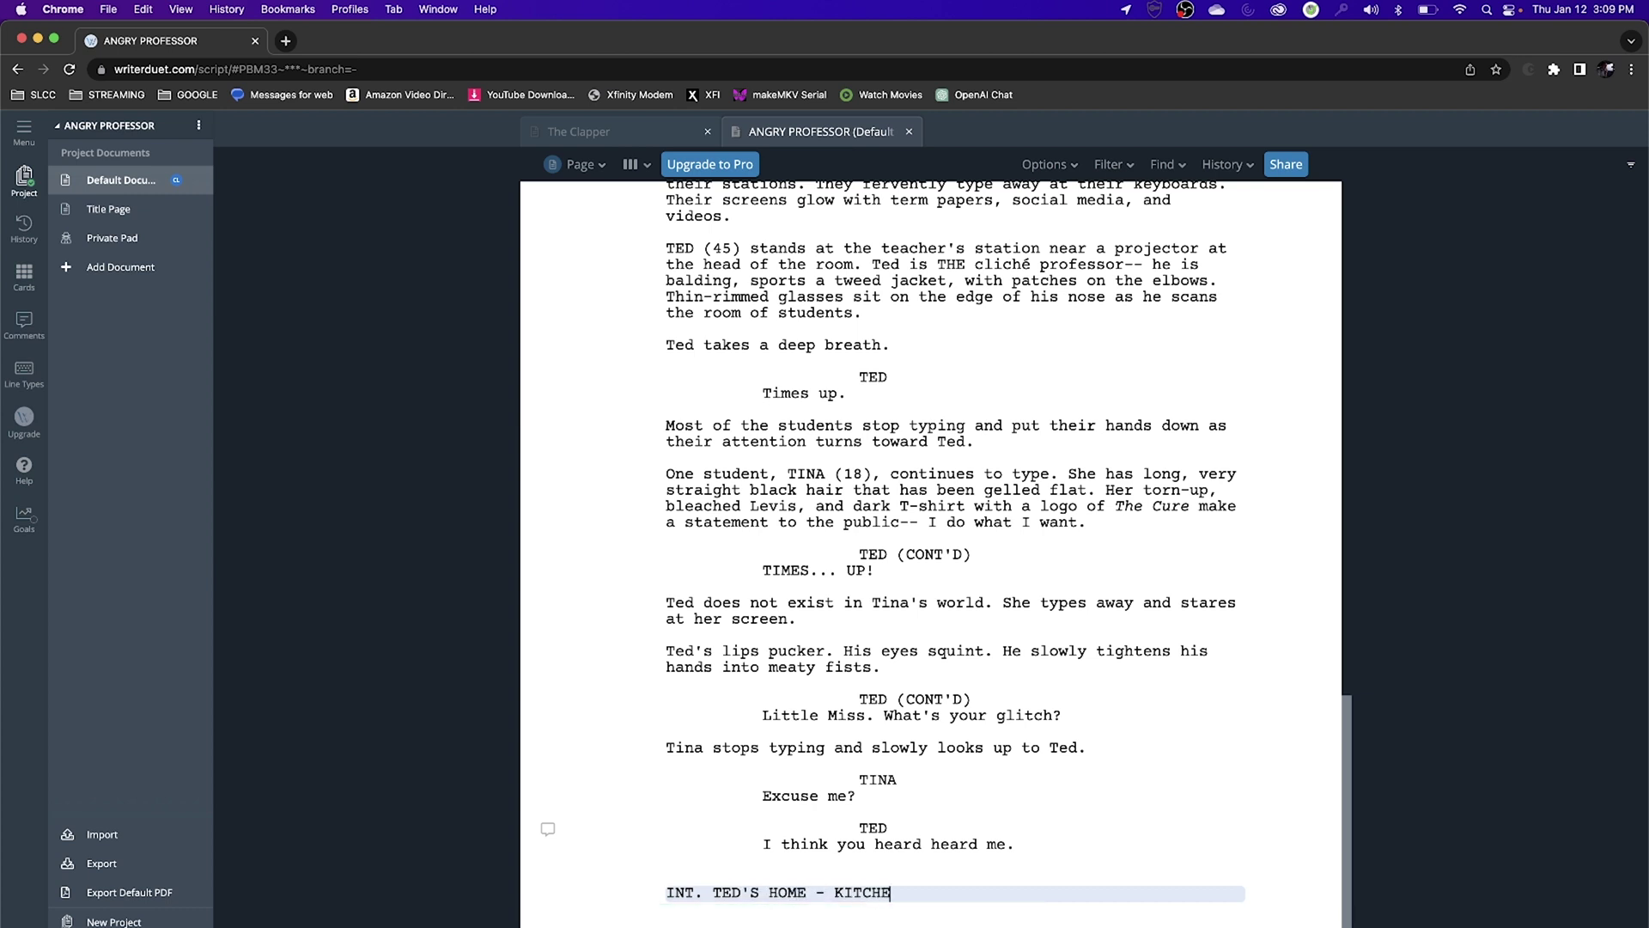
pyautogui.write('N')
pyautogui.press('Return')
pyautogui.press('Return')
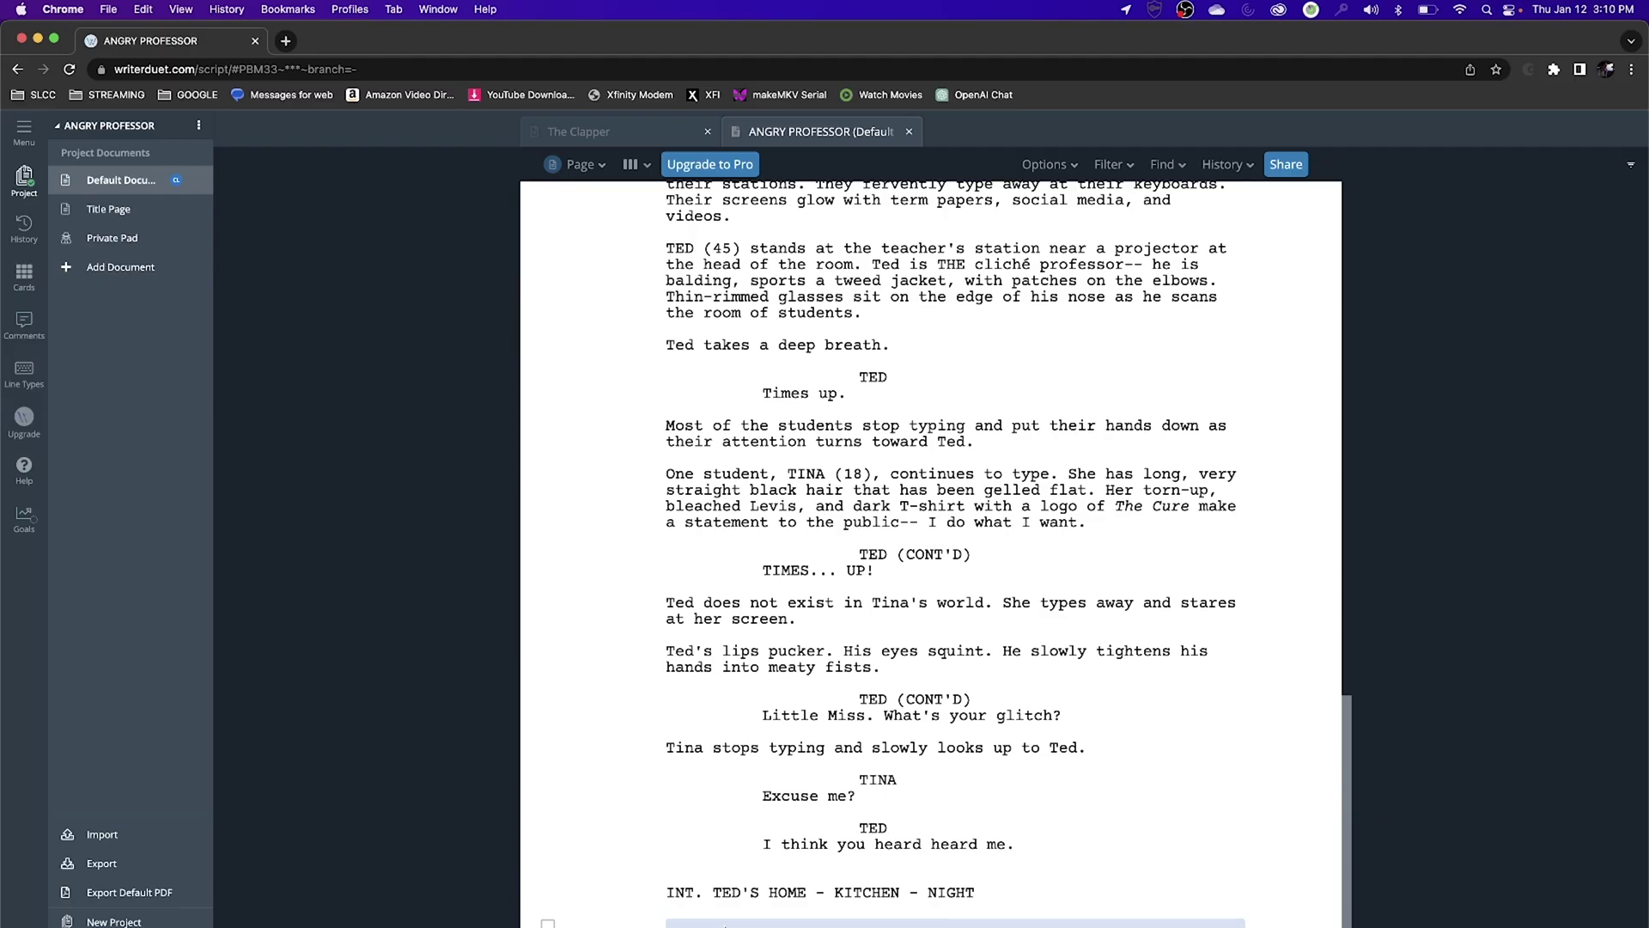
# - Delete the kitchen scene heading and return to the end of Ted's last dialogue line
pyautogui.press('BackSpace')
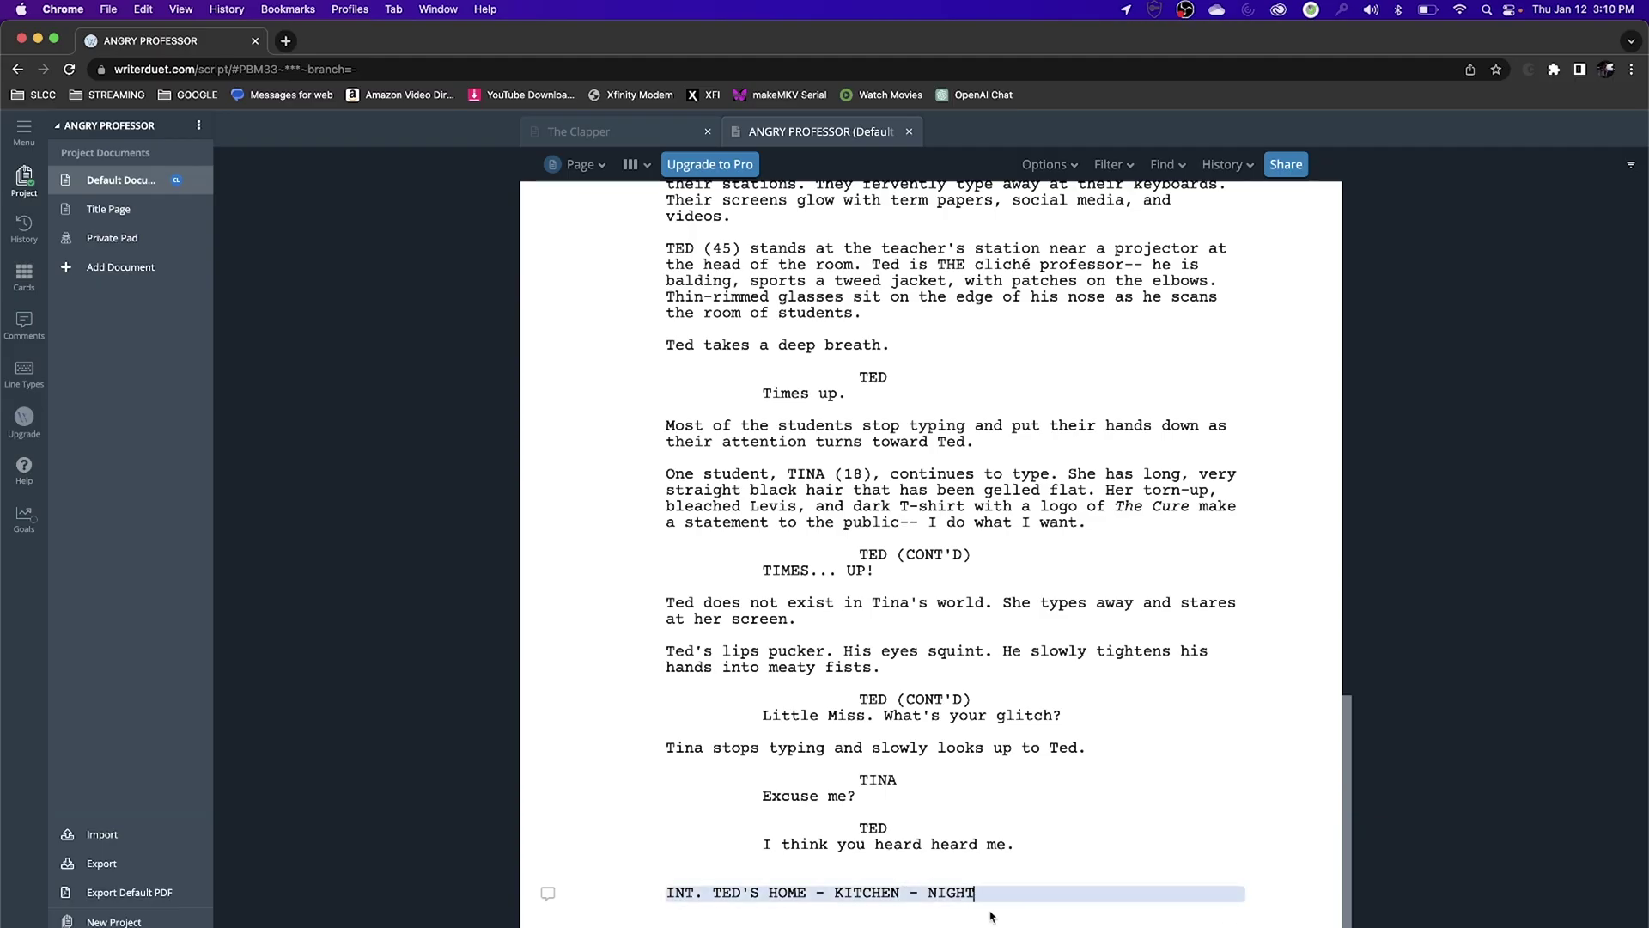
pyautogui.press('super+shift+Left')
pyautogui.press('BackSpace')
pyautogui.press('BackSpace')
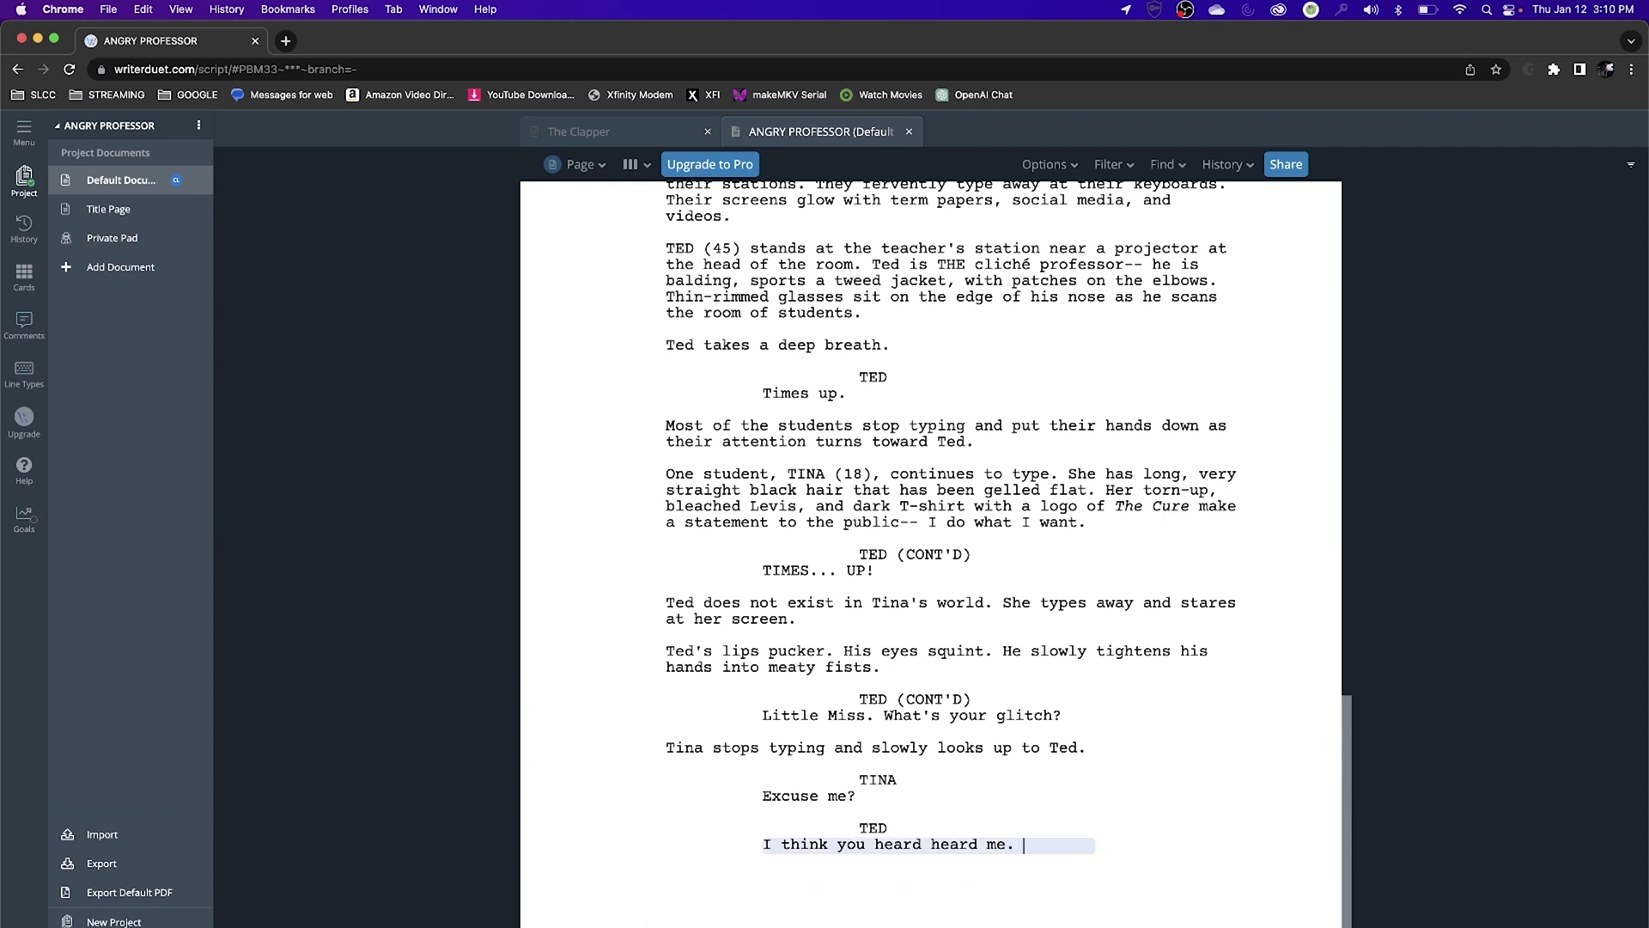
# - Delete the dialogue "I think you heard heard me." and leave only the TED character name
pyautogui.press('BackSpace')
pyautogui.press('BackSpace')
pyautogui.press('super+shift+Left')
pyautogui.press('BackSpace')
pyautogui.press('BackSpace')
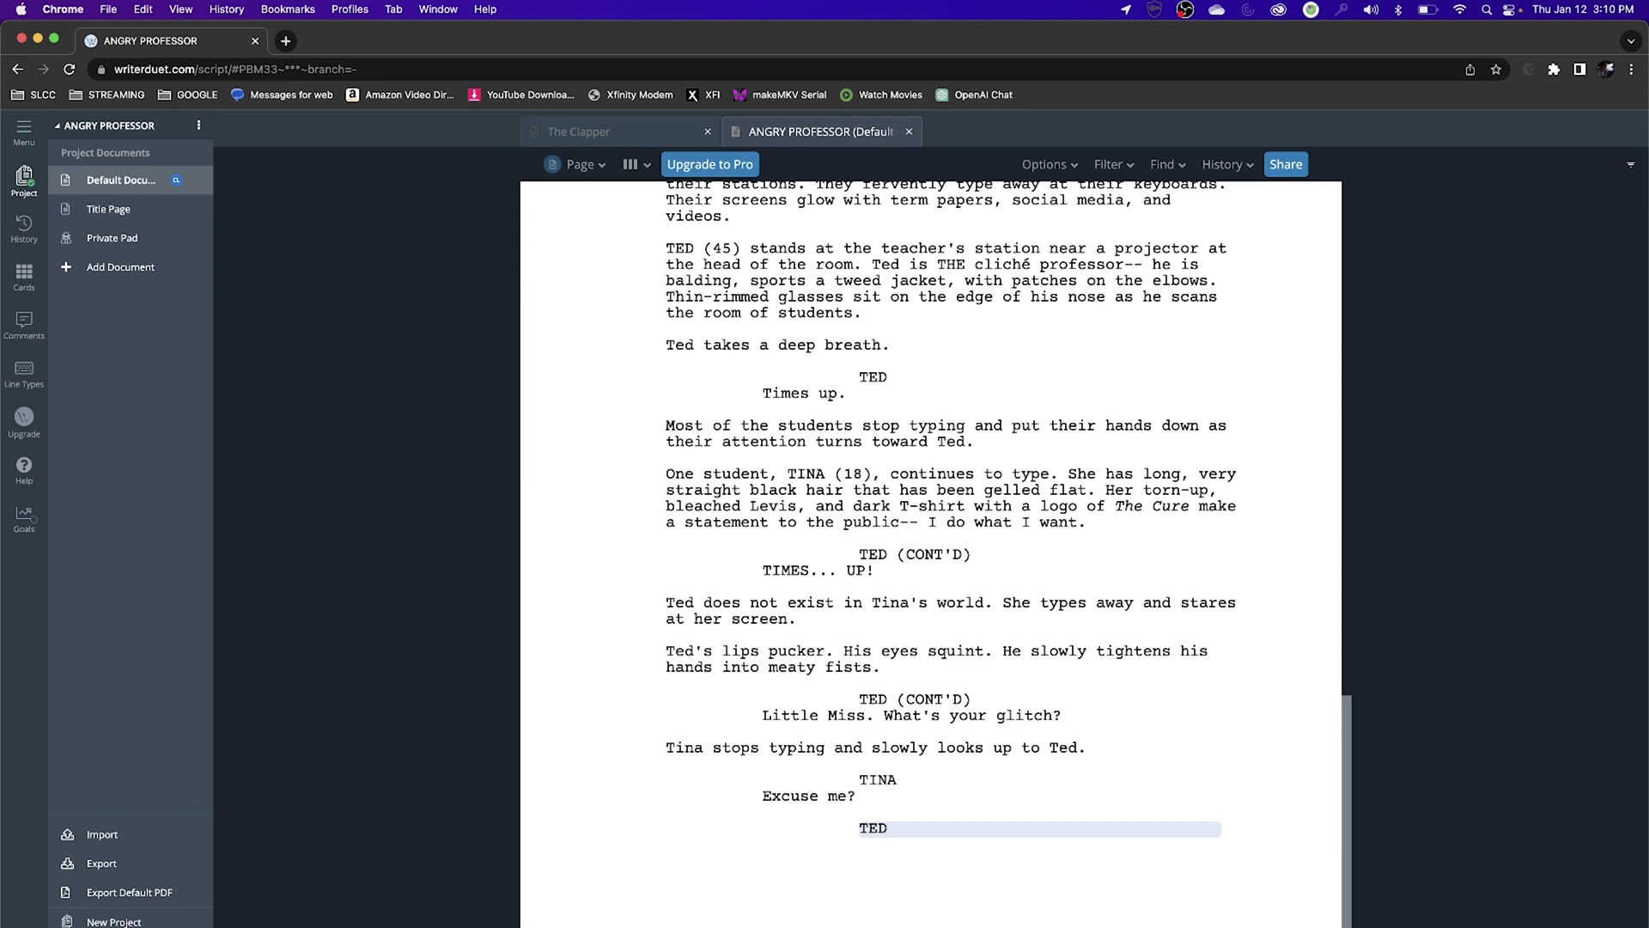
# - Add the parenthetical "(sarcastically)" under the last TED name, followed by the dialogue "Oooh... look who's smart?"
pyautogui.write('(')
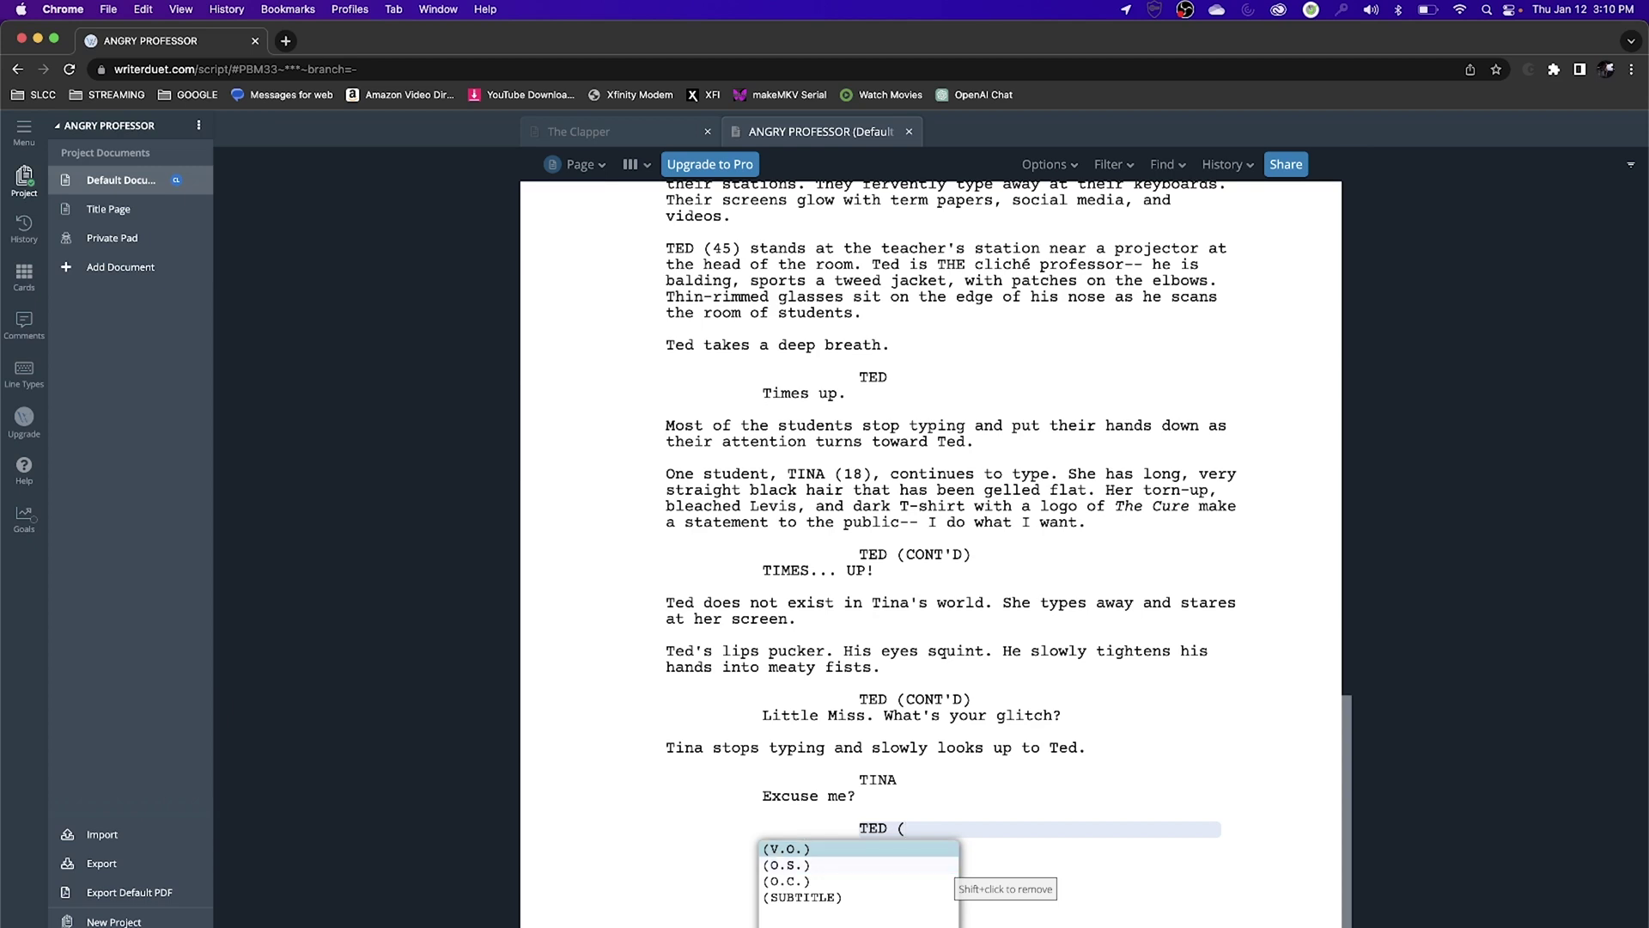
pyautogui.press('BackSpace')
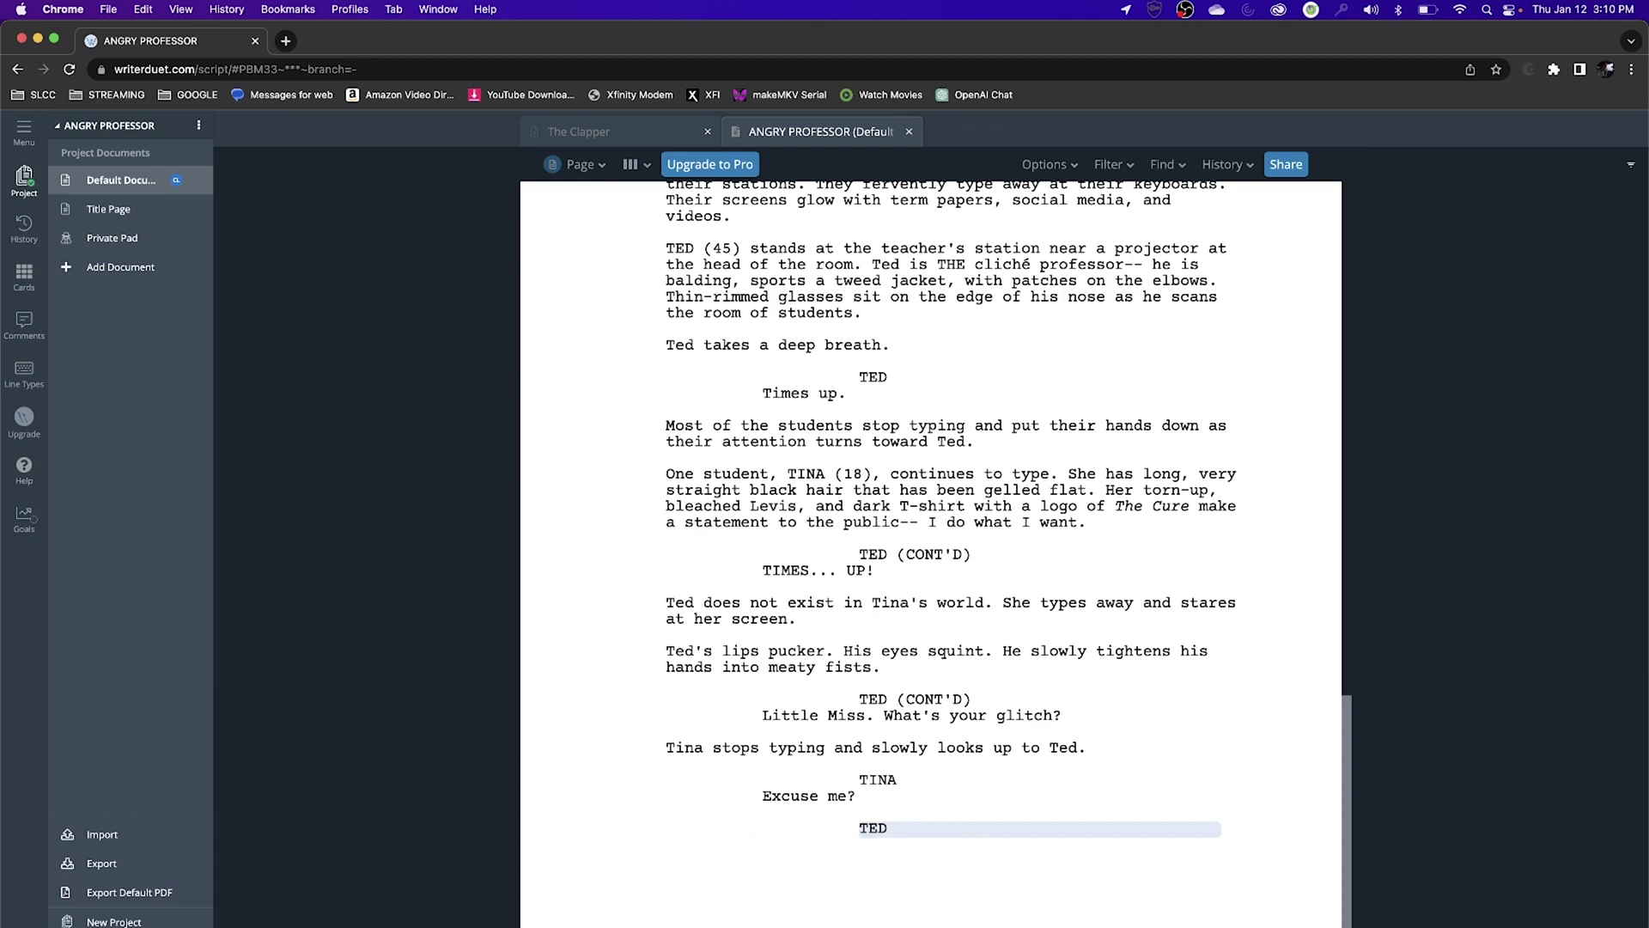
pyautogui.press('Return')
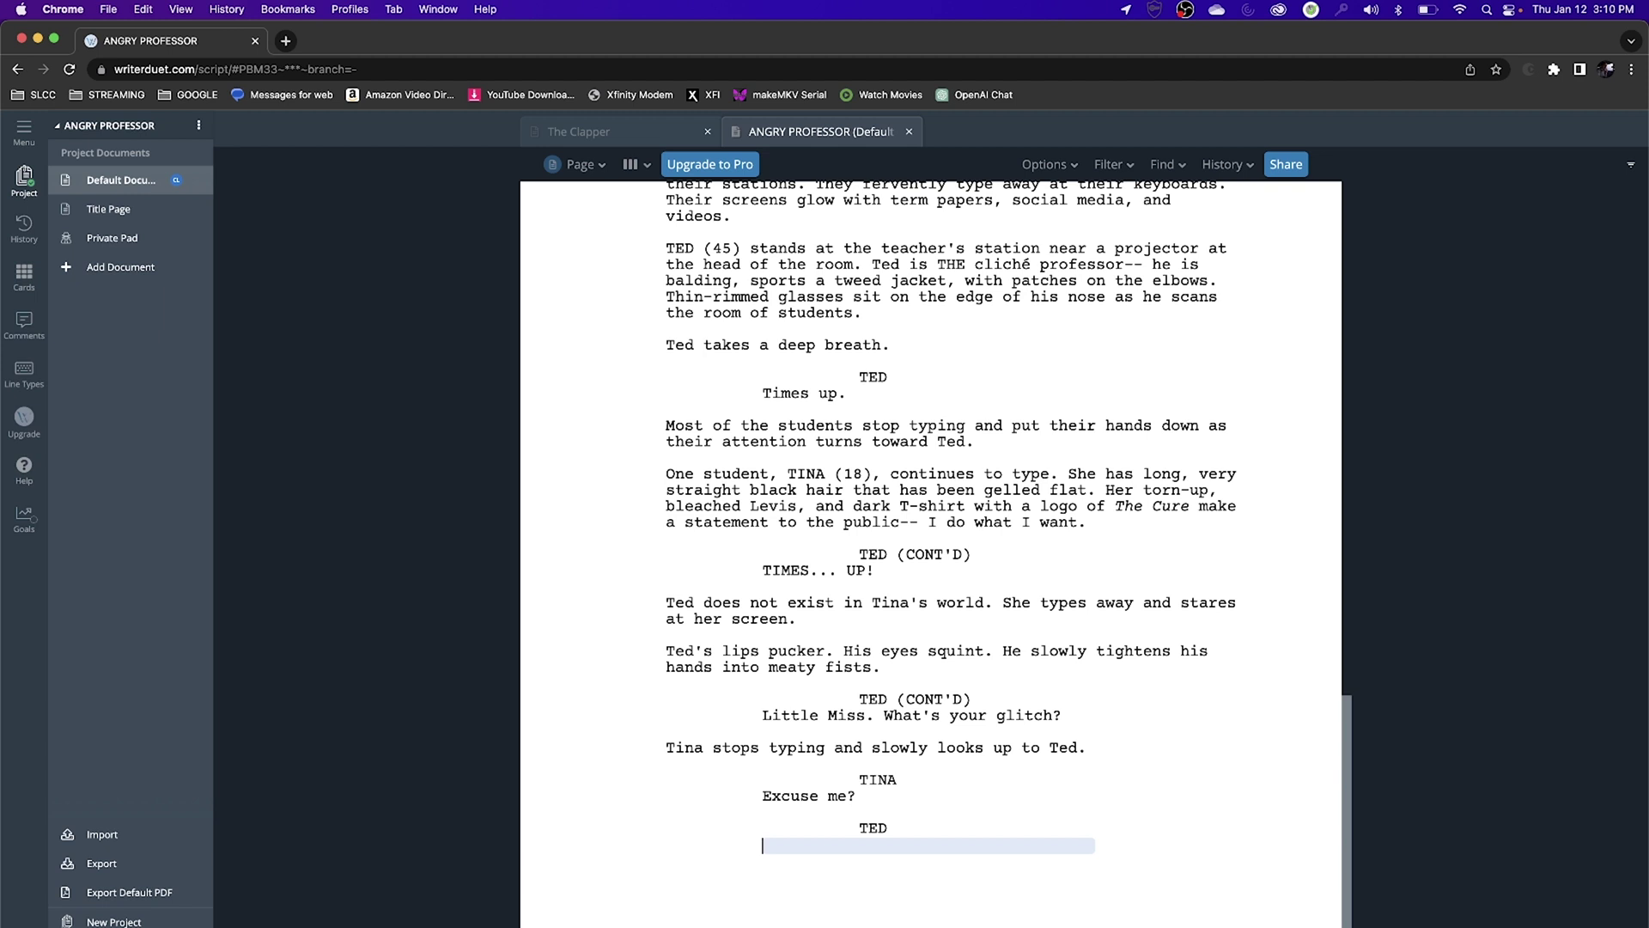
pyautogui.write('(')
pyautogui.write('sarca')
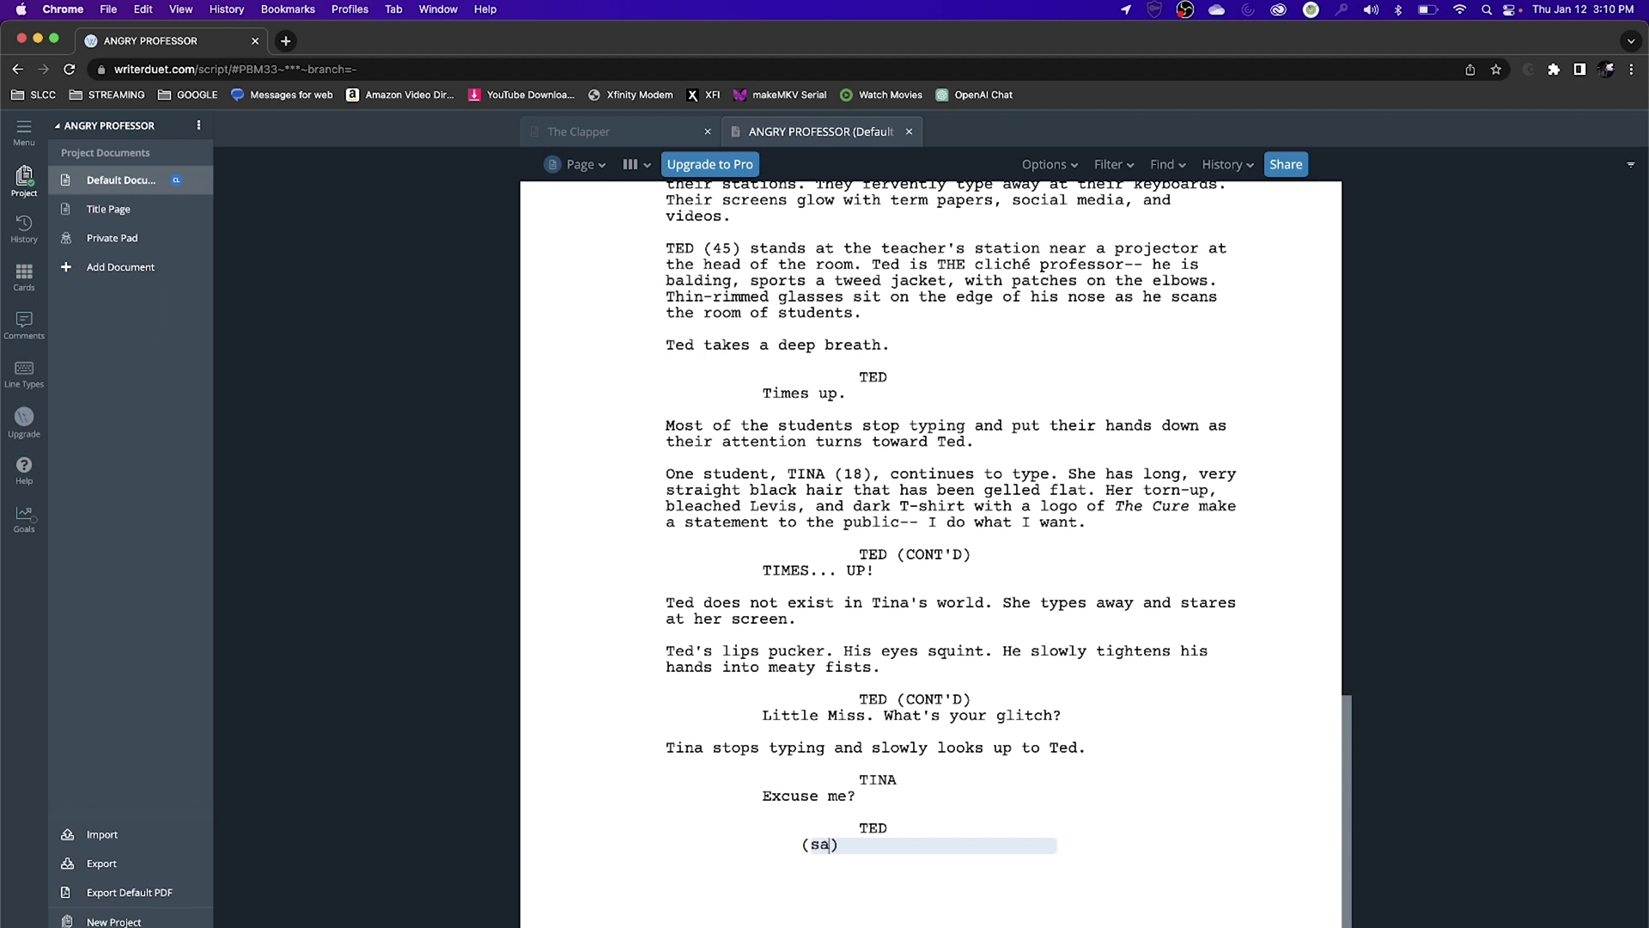
pyautogui.write('stically')
pyautogui.press('Return')
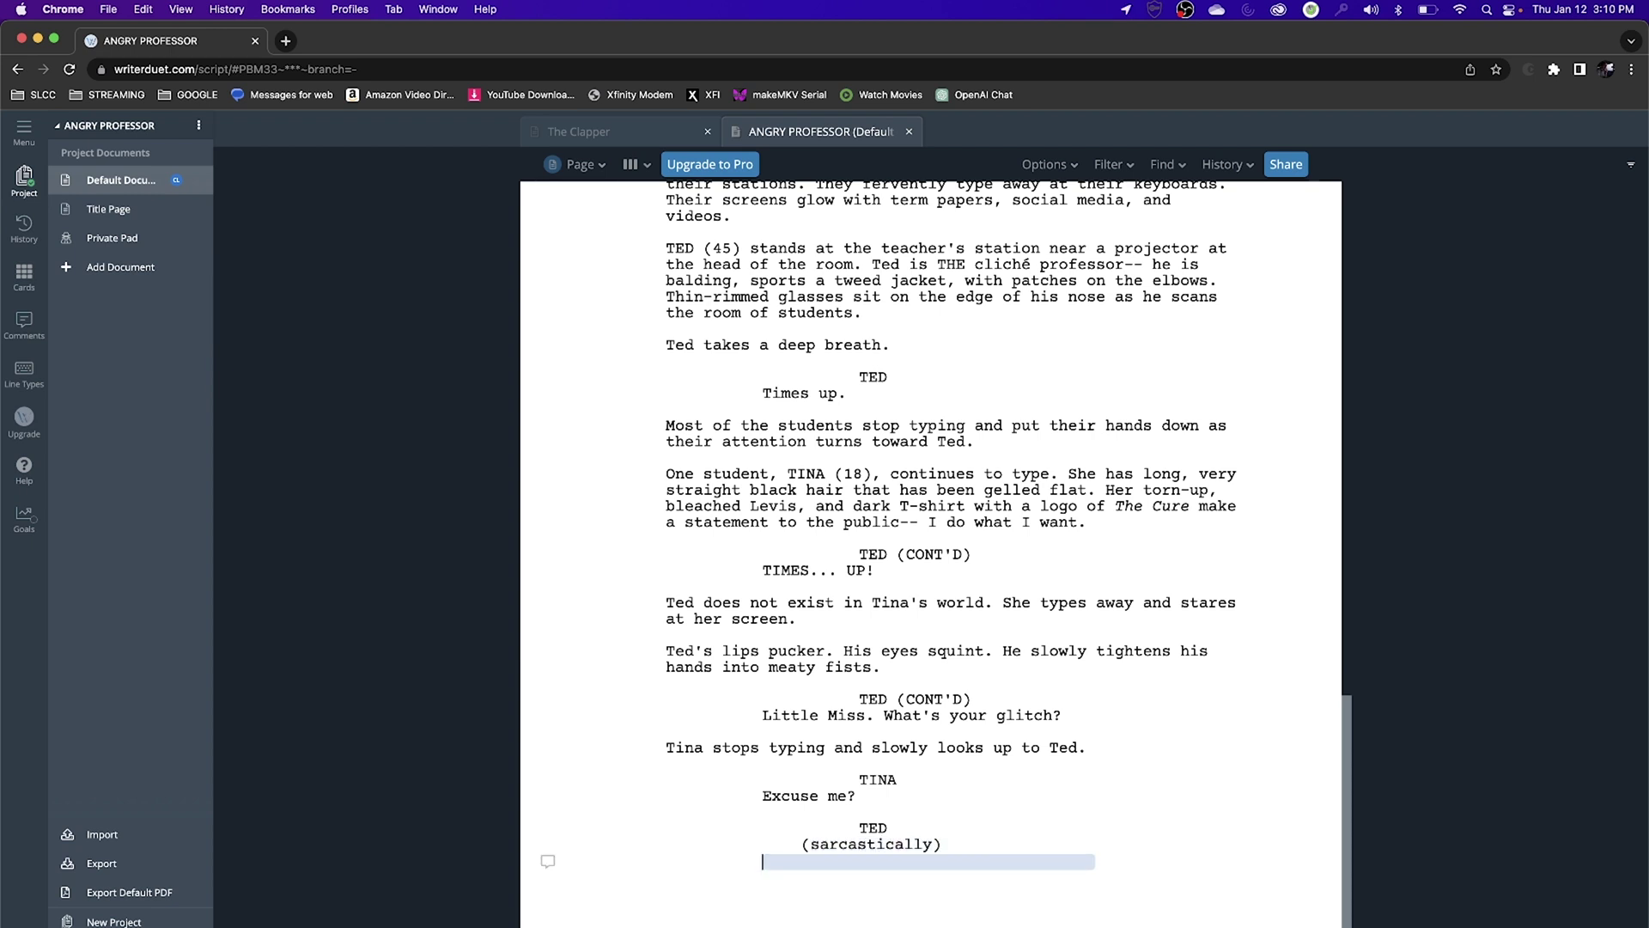
pyautogui.write("Oooh... look who's smart?")
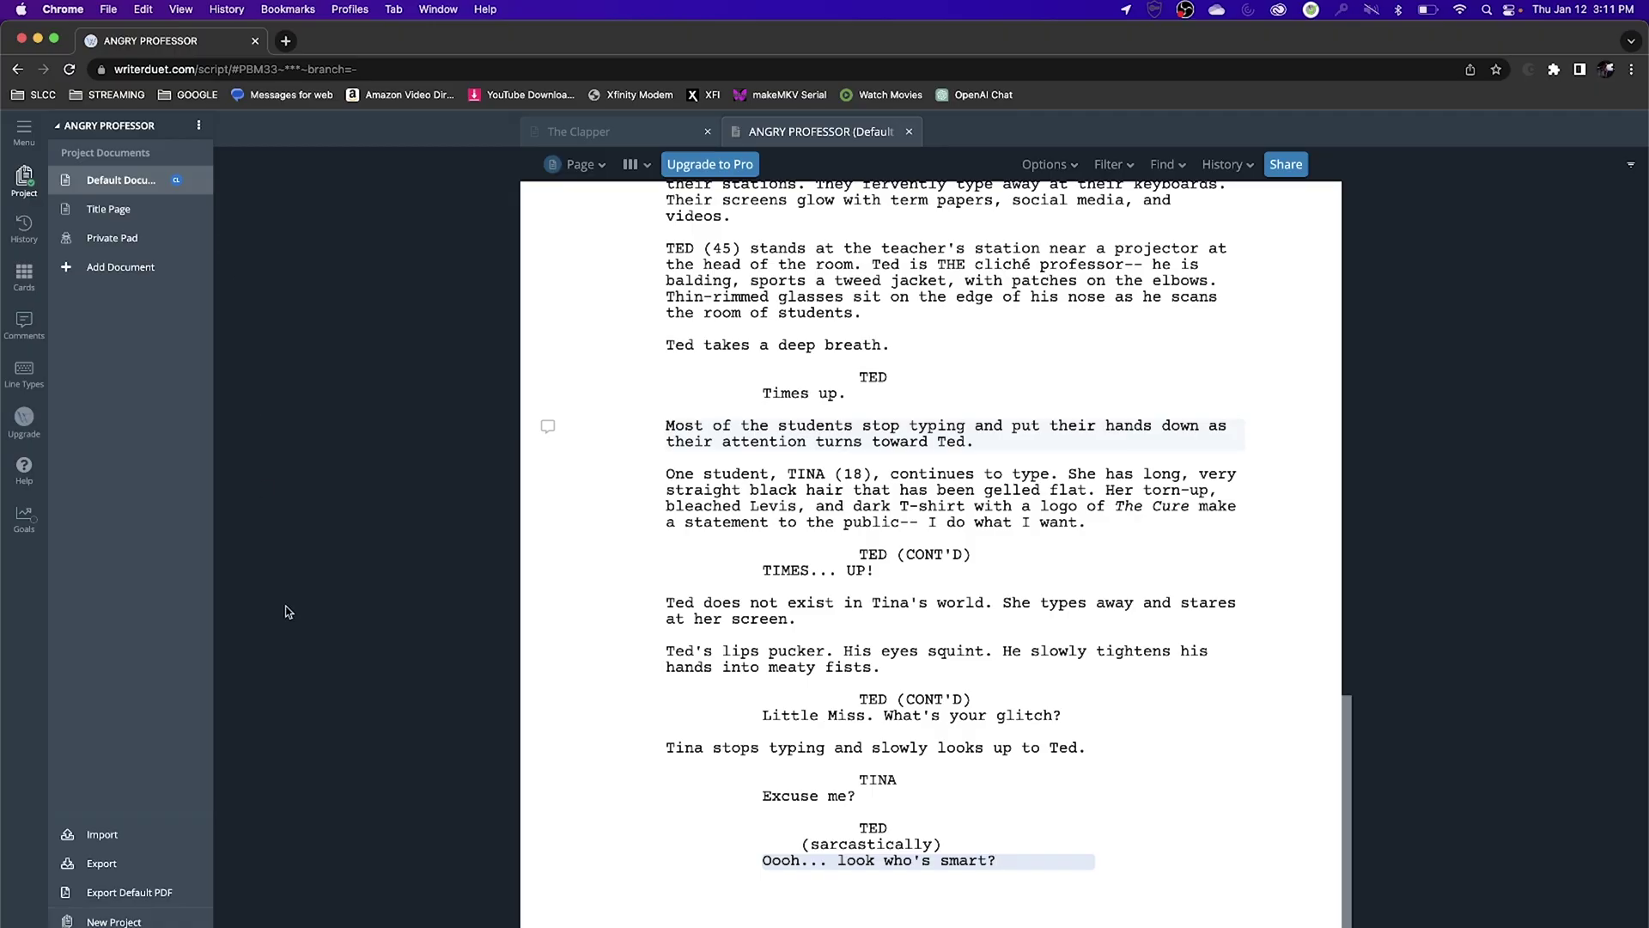
# - Export the ANGRY PROFESSOR script as the default PDF and review its title page and script pages
pyautogui.click(138, 894)
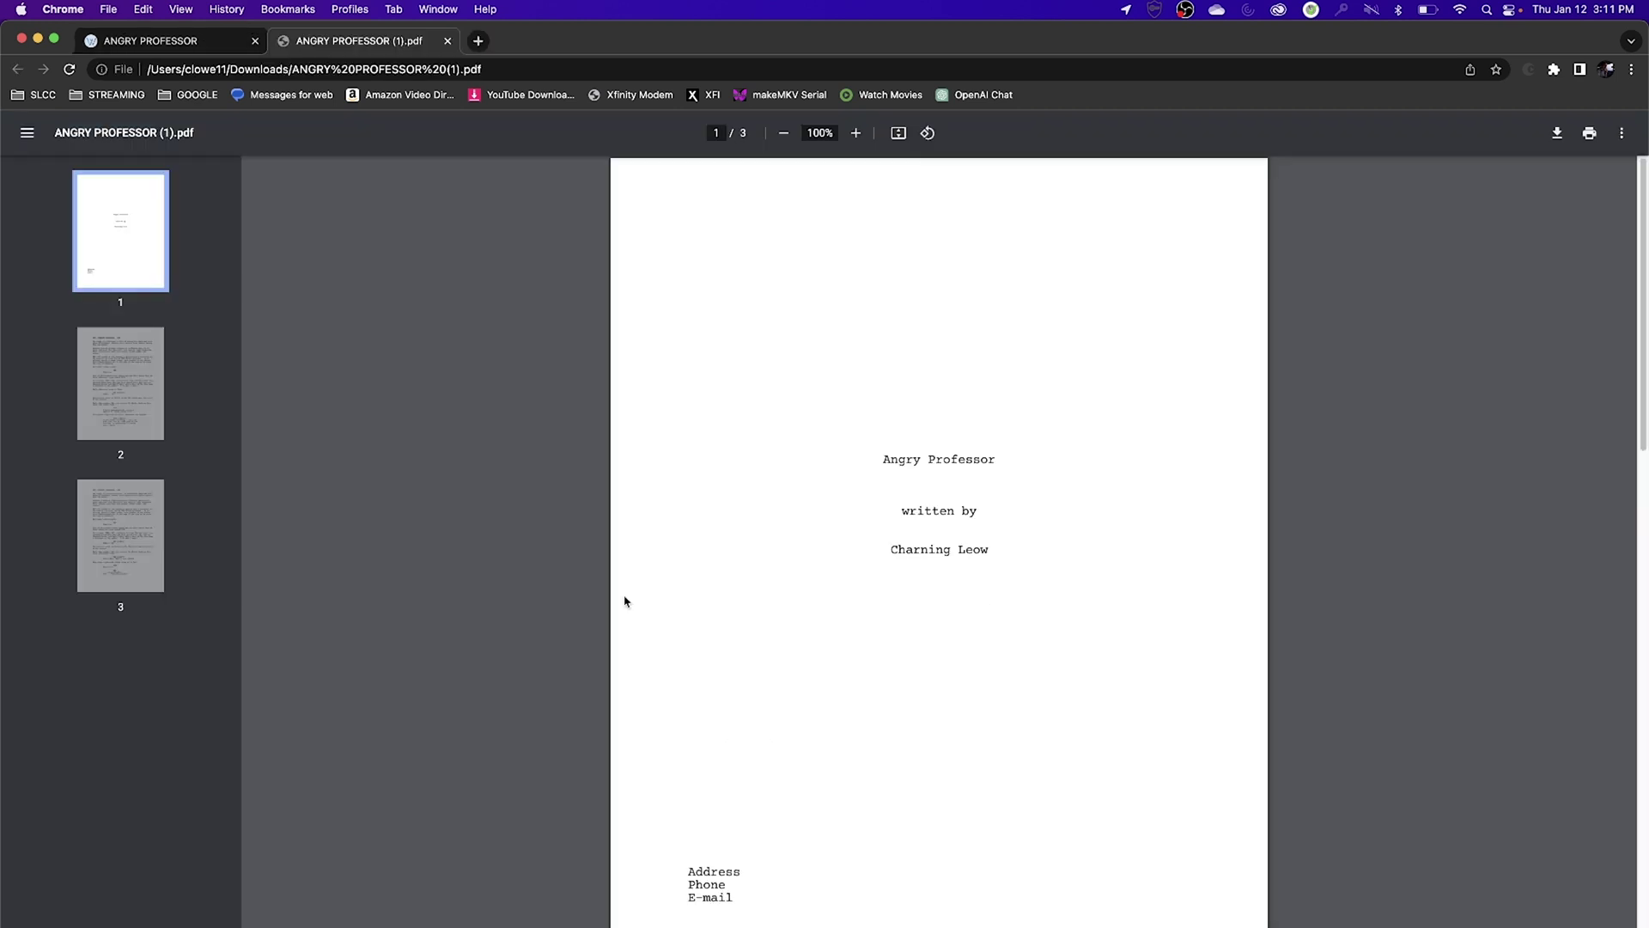
pyautogui.scroll(-10, 625, 601)
pyautogui.scroll(-10, 624, 601)
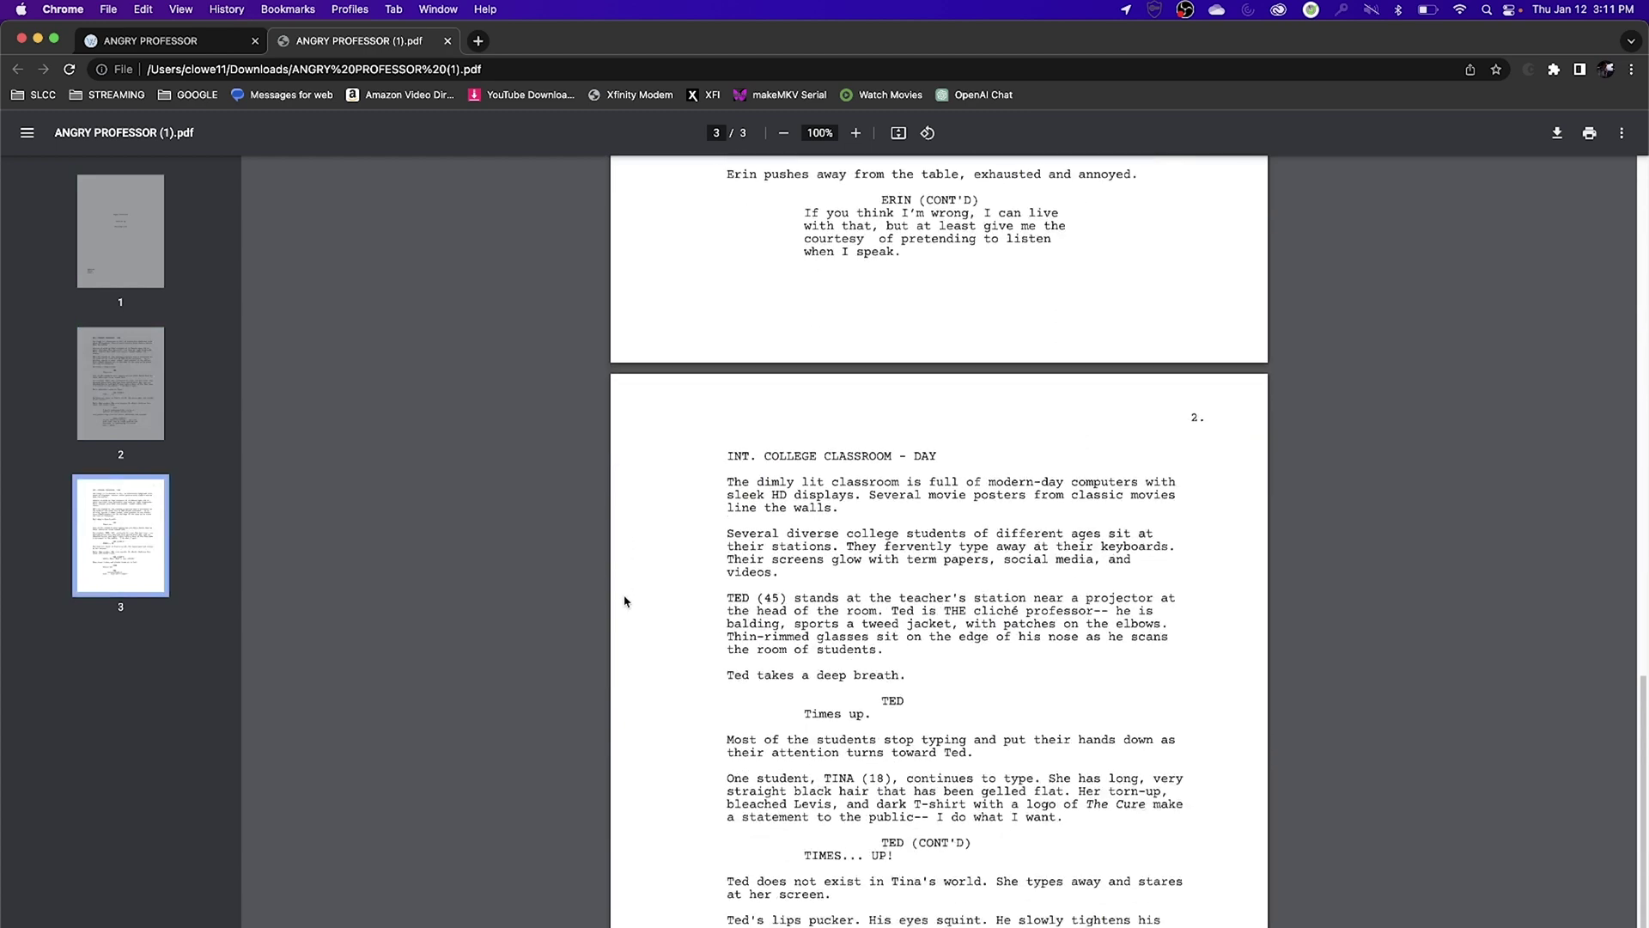
pyautogui.scroll(10, 625, 601)
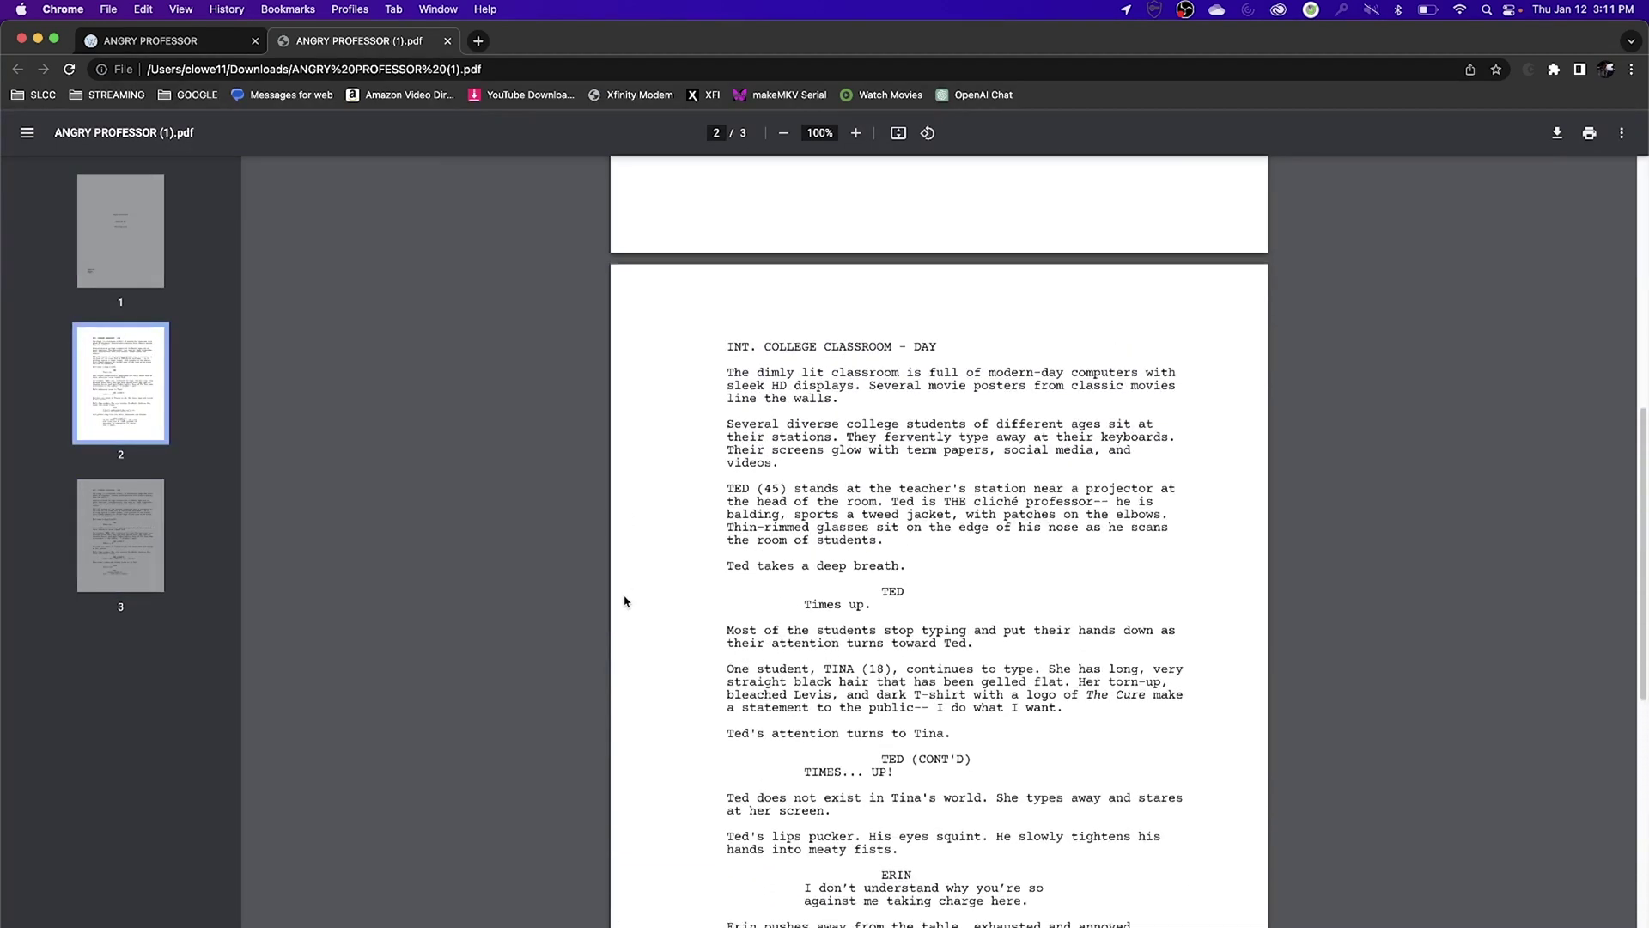
pyautogui.scroll(-5, 625, 602)
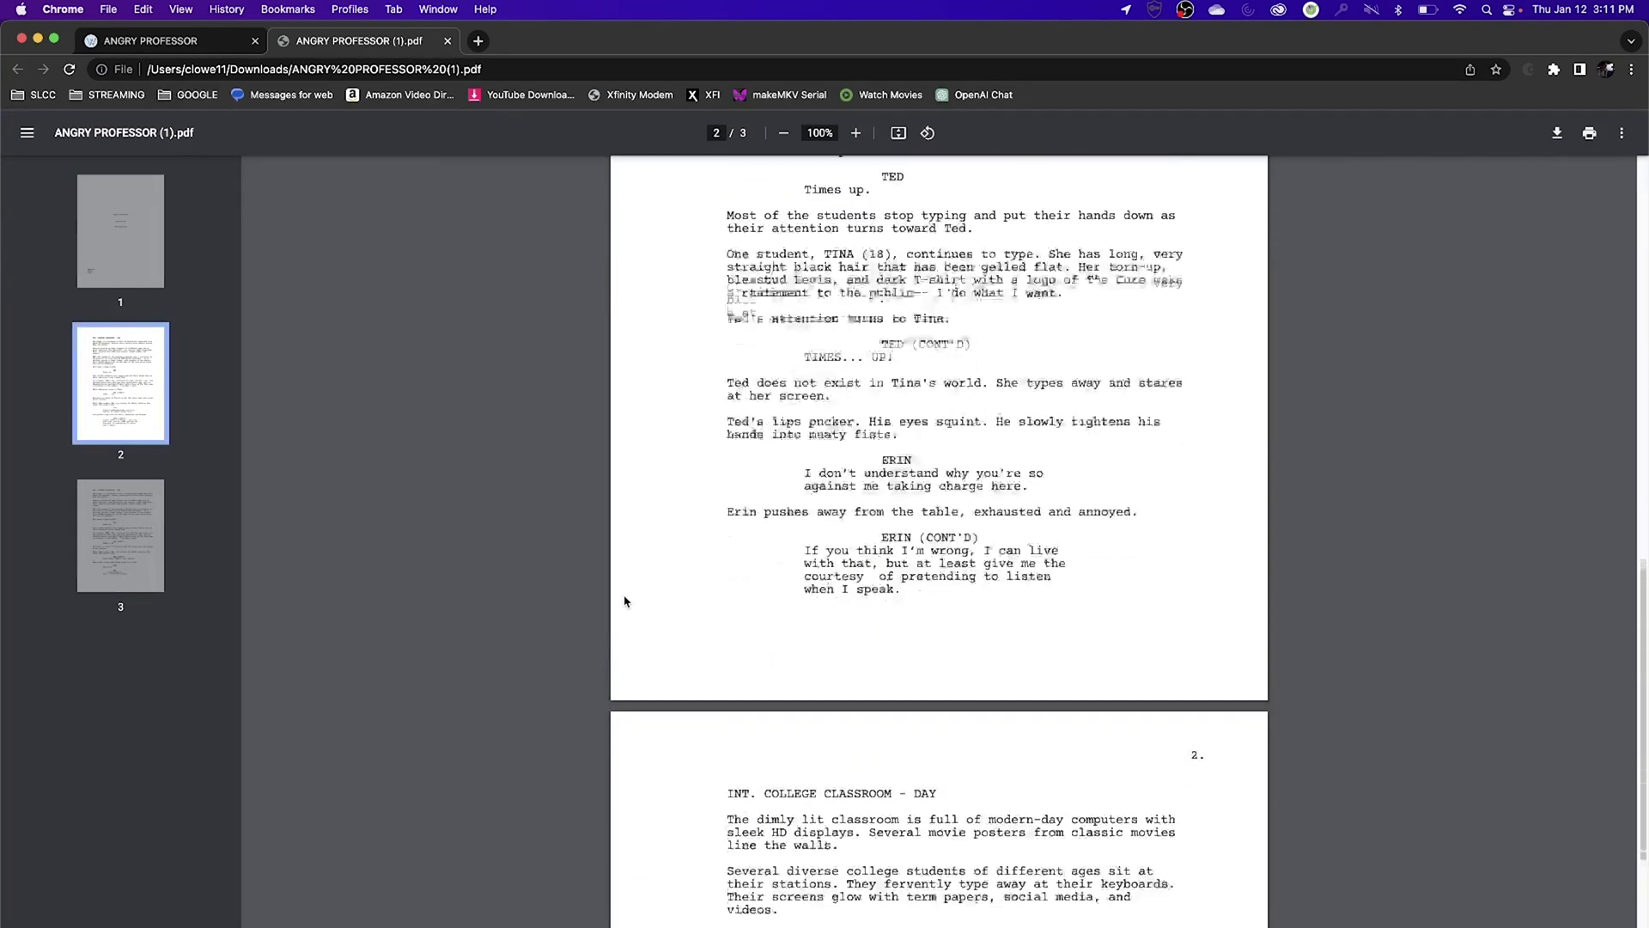
pyautogui.scroll(-7, 624, 601)
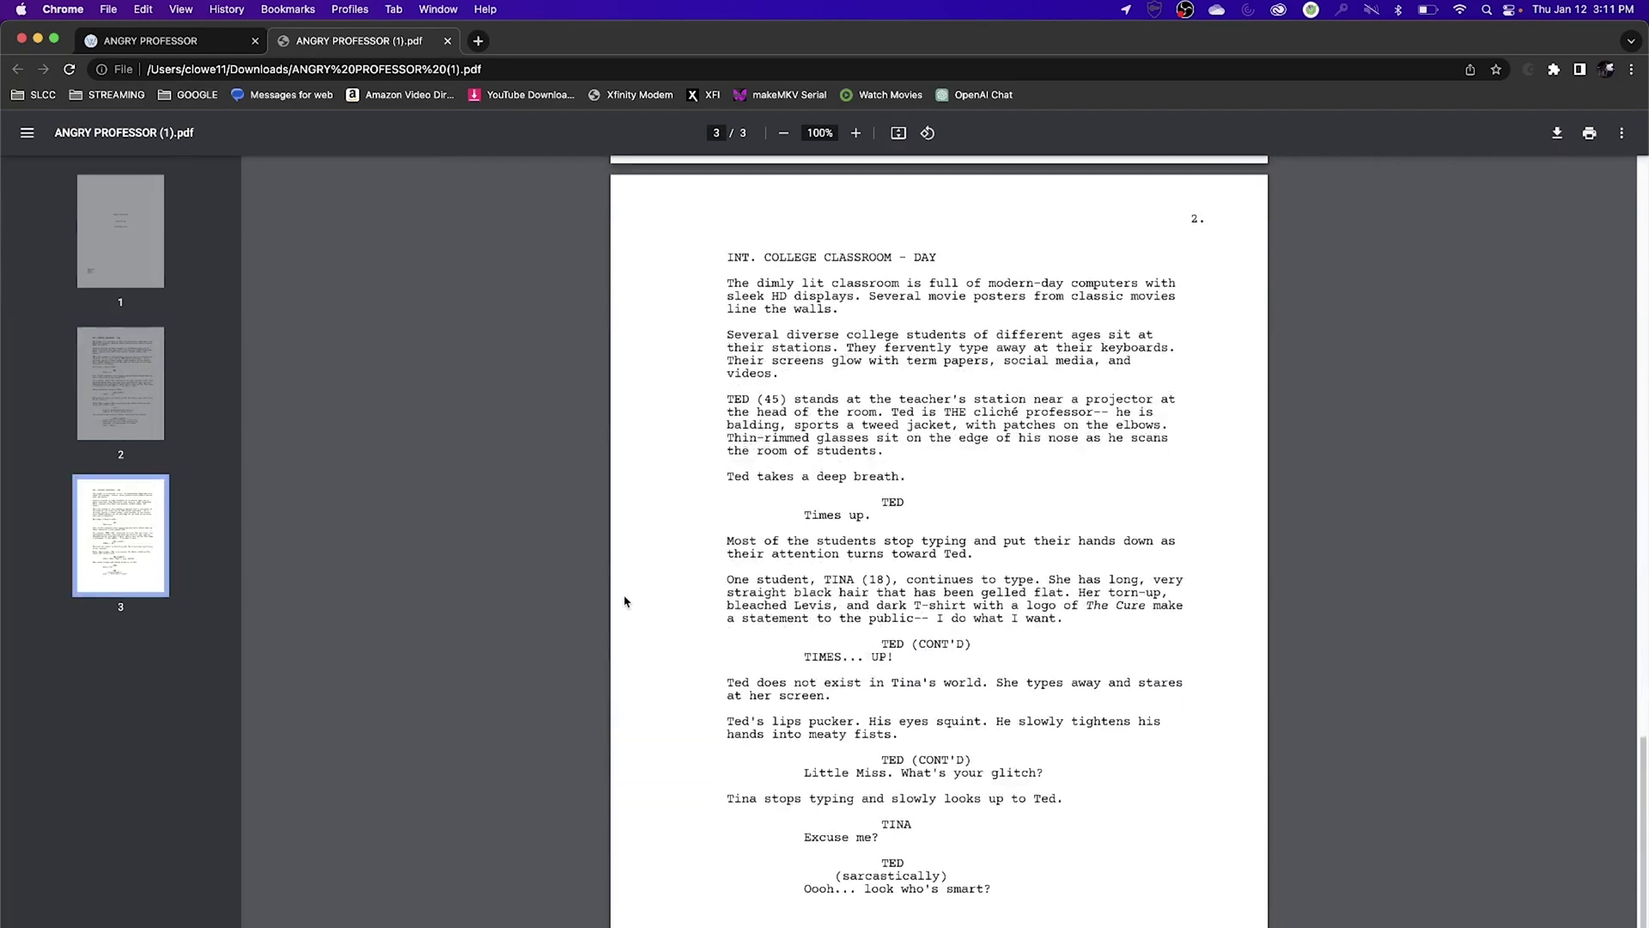